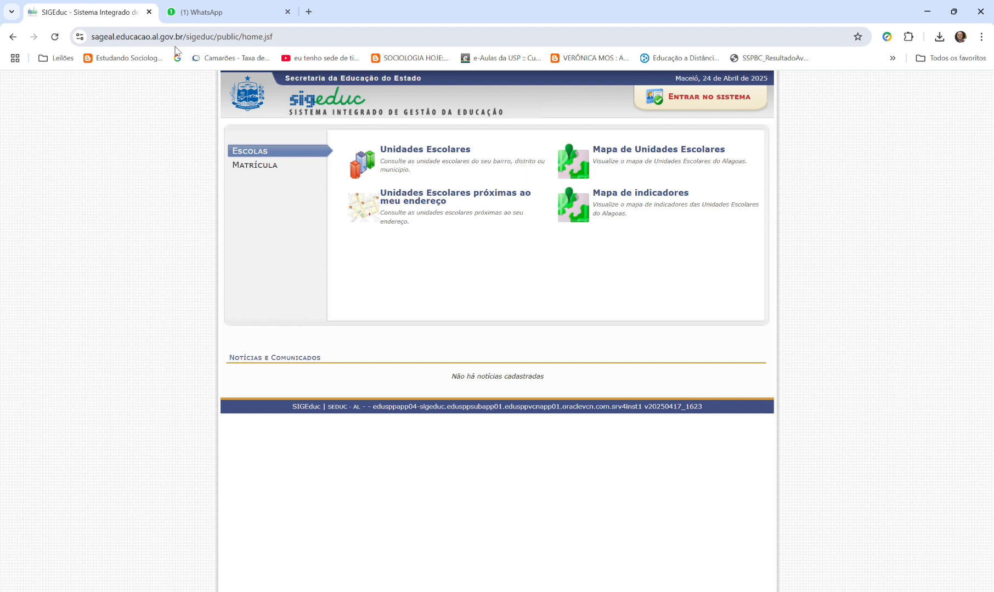
- Log in to SIGEduc with the account username and password and open the Portal do Professor
{"action": "left_click_drag", "start_coordinate": [275, 37], "coordinate": [125, 69]}
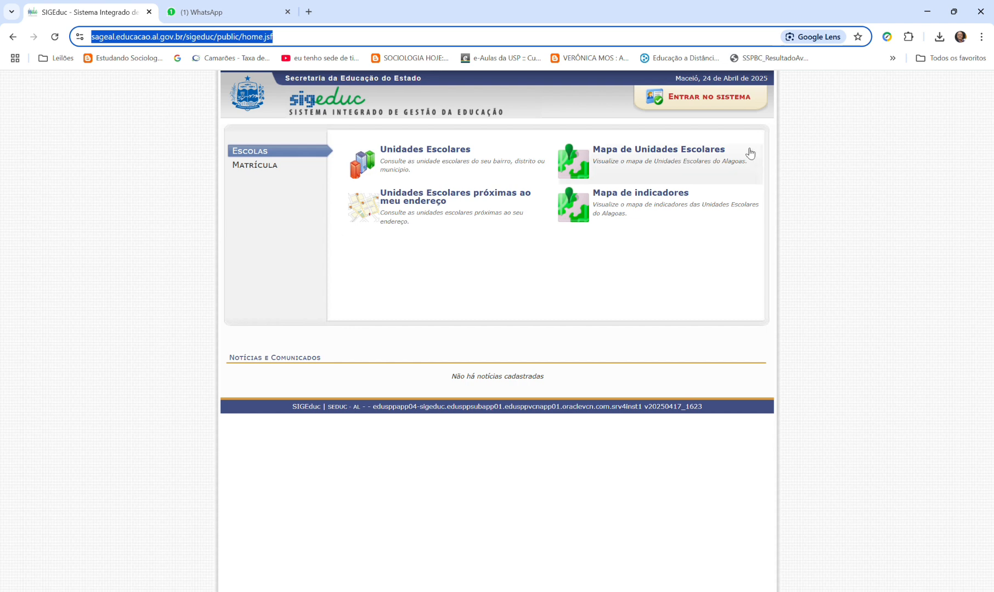
{"action": "left_click", "coordinate": [716, 104]}
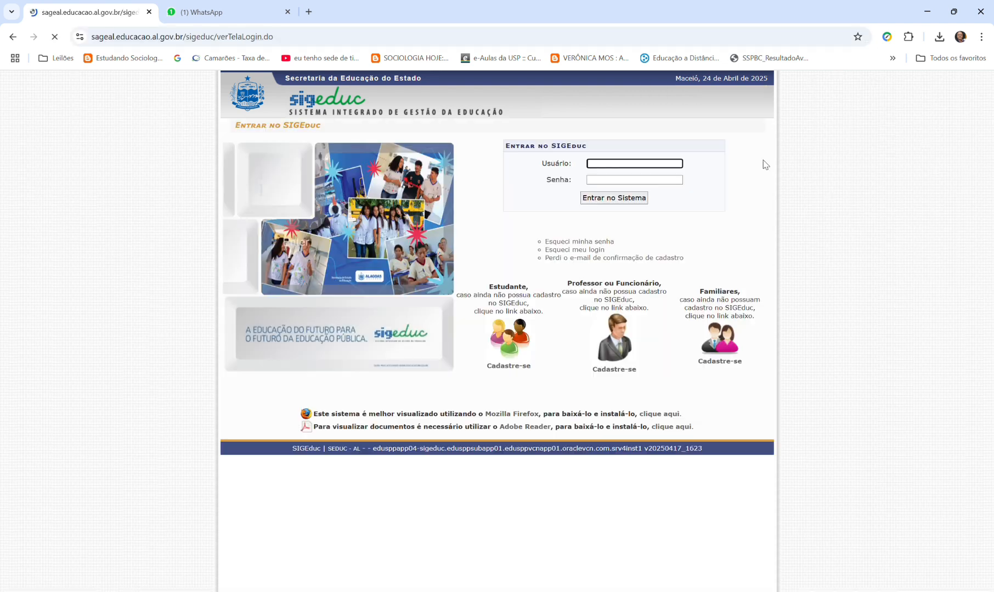
{"action": "left_click", "coordinate": [603, 167]}
{"action": "left_click", "coordinate": [654, 206]}
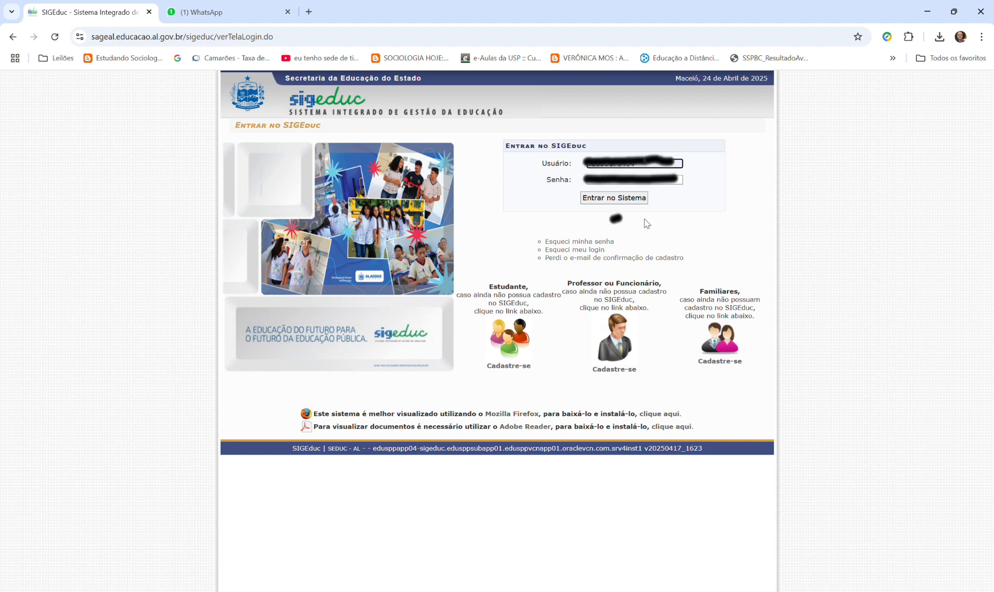
{"action": "left_click", "coordinate": [604, 183]}
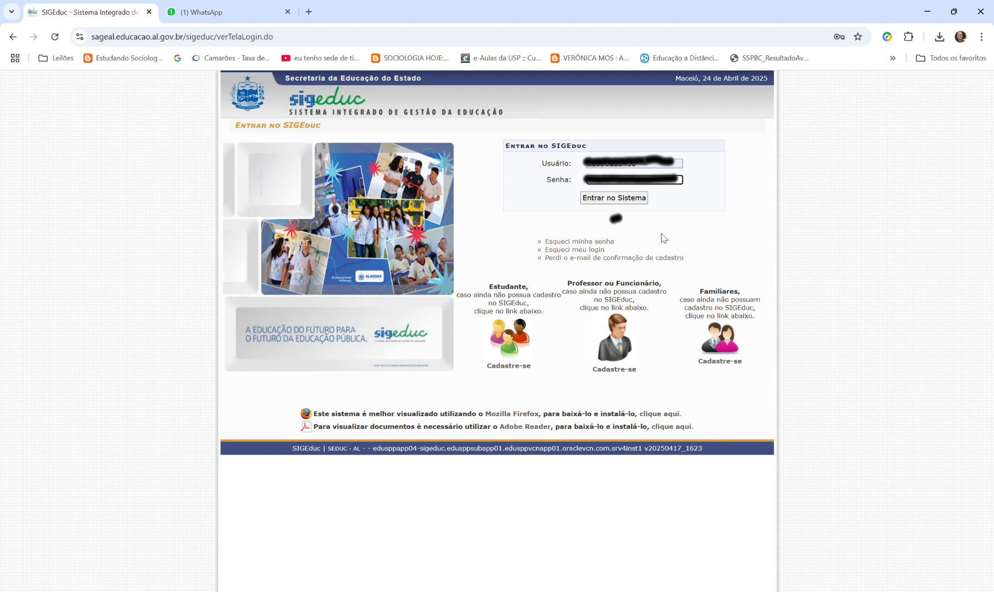
{"action": "left_click", "coordinate": [618, 201]}
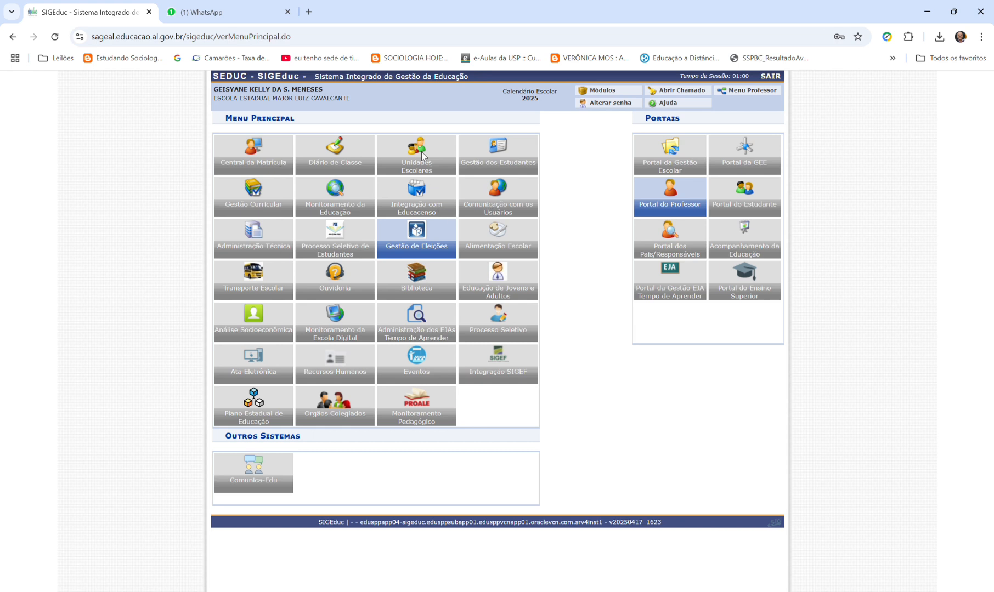
{"action": "left_click", "coordinate": [671, 212]}
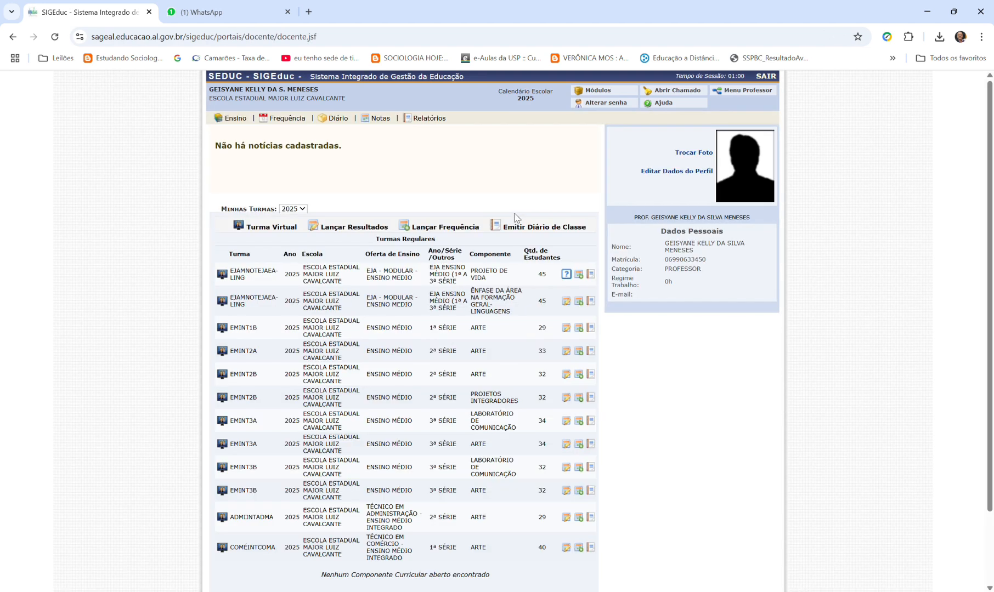
- View the Minhas Turmas listing of taught classes and return to the teacher portal
{"action": "mouse_move", "coordinate": [376, 118]}
{"action": "mouse_move", "coordinate": [222, 119]}
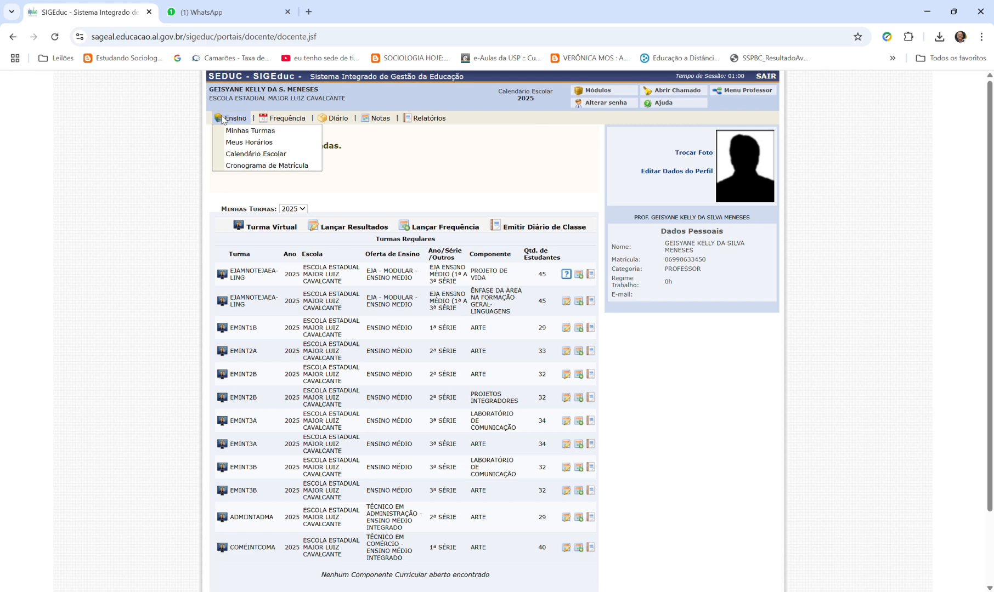
{"action": "left_click", "coordinate": [240, 131]}
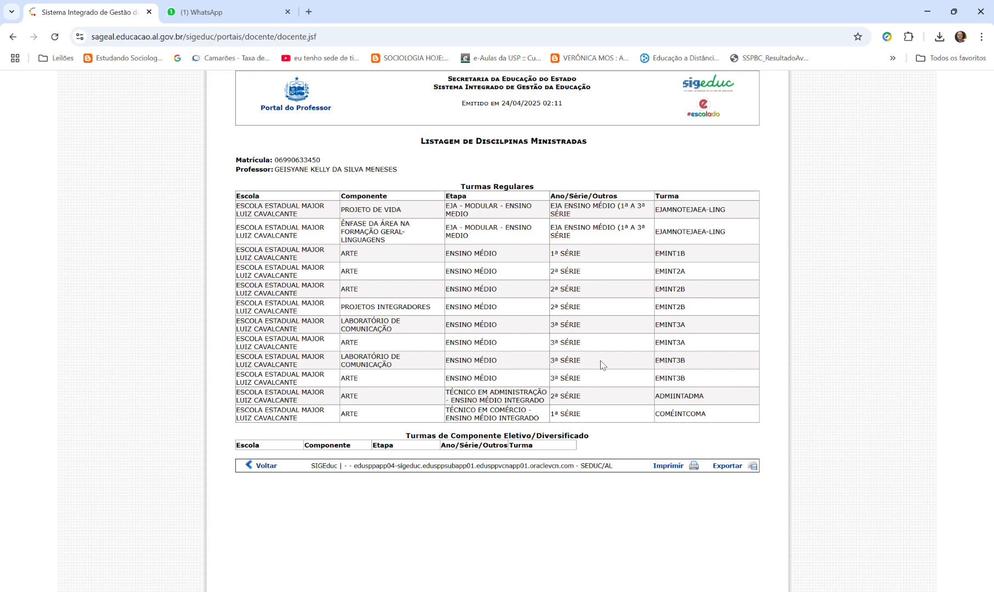
{"action": "left_click", "coordinate": [254, 466]}
- Review the Meus Horários report down to its weekly timetable and return to the teacher portal
{"action": "mouse_move", "coordinate": [244, 120]}
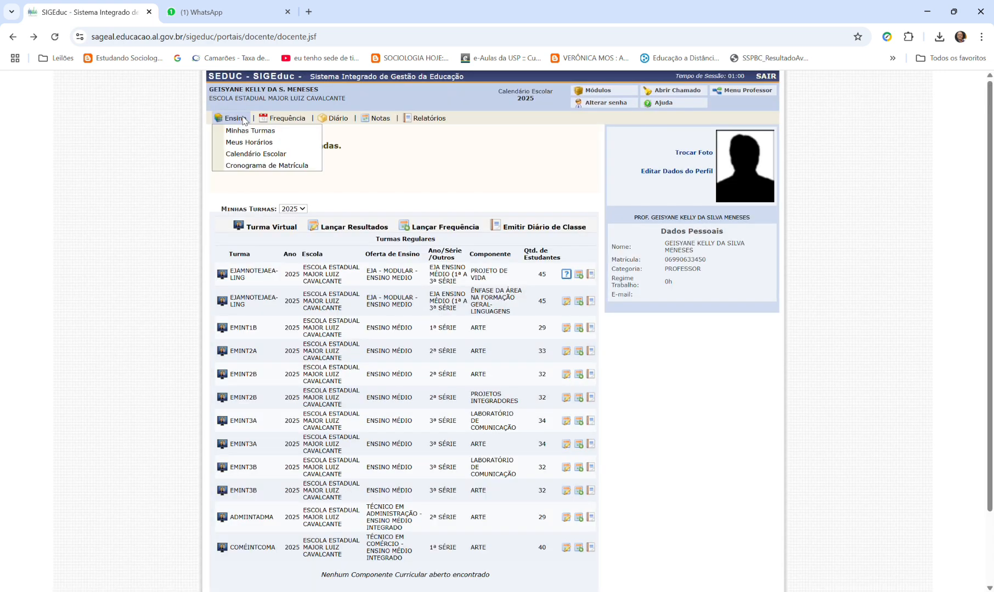
{"action": "left_click", "coordinate": [241, 142]}
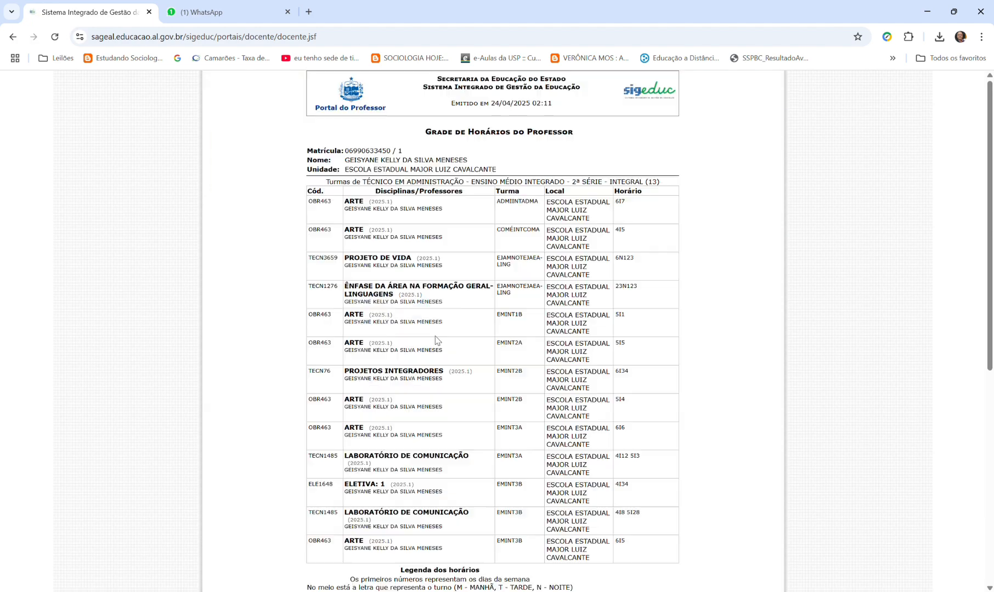
{"action": "scroll", "coordinate": [586, 246], "scroll_direction": "down", "scroll_amount": 2}
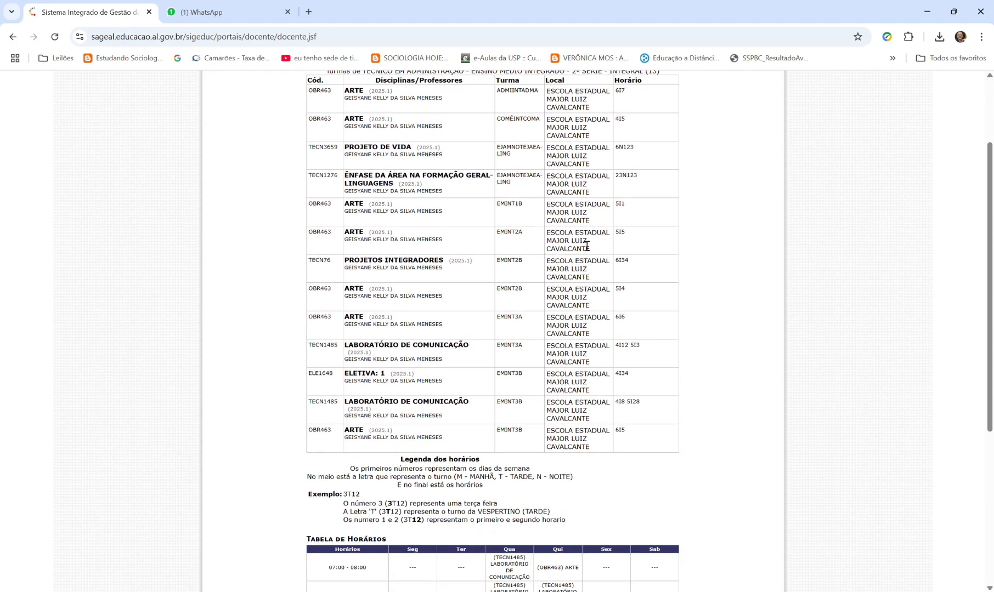
{"action": "scroll", "coordinate": [586, 246], "scroll_direction": "down", "scroll_amount": 5}
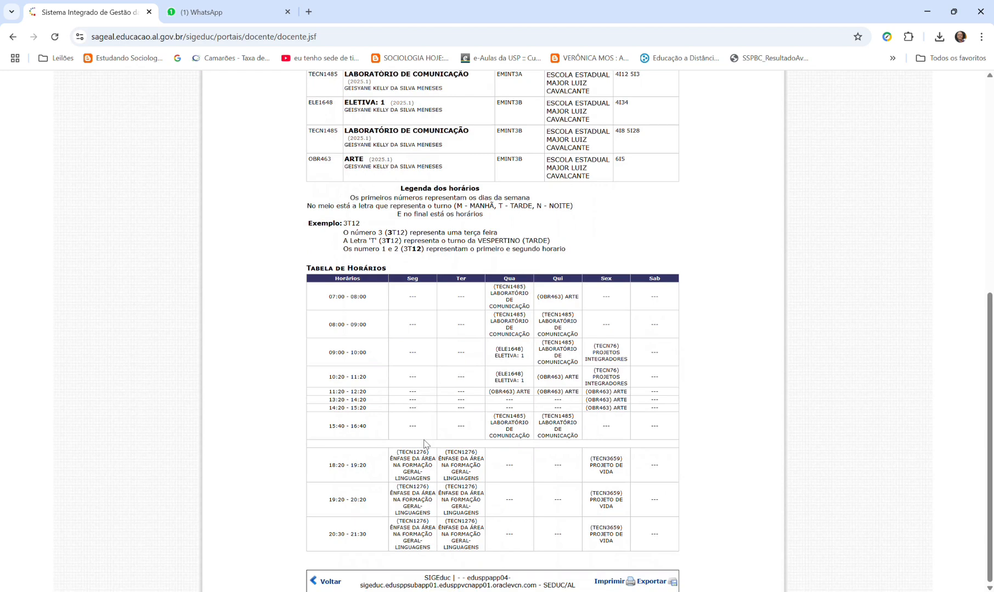
{"action": "scroll", "coordinate": [424, 444], "scroll_direction": "up", "scroll_amount": 7}
{"action": "scroll", "coordinate": [366, 349], "scroll_direction": "down", "scroll_amount": 3}
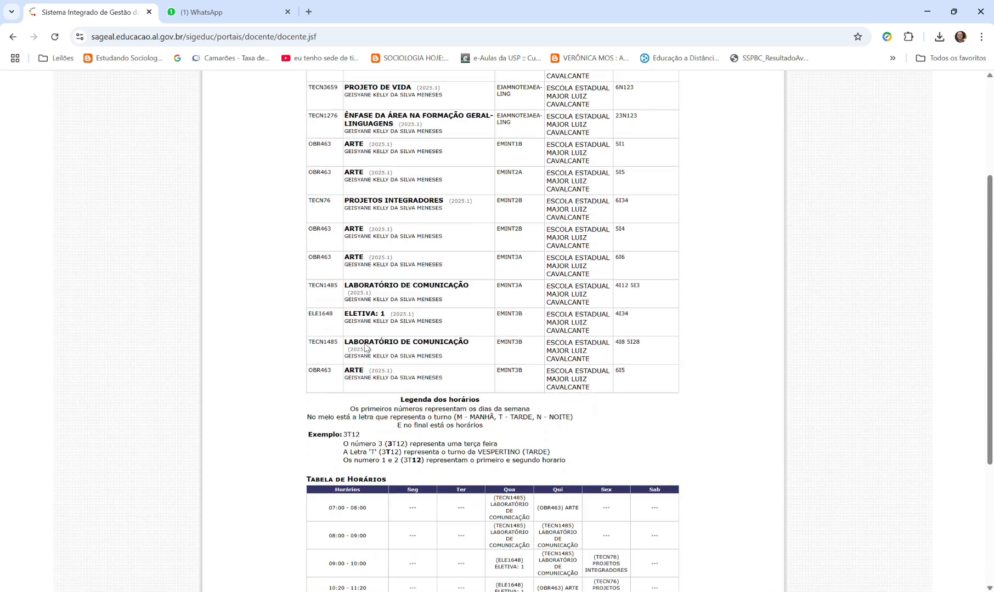
{"action": "scroll", "coordinate": [366, 348], "scroll_direction": "down", "scroll_amount": 4}
{"action": "left_click", "coordinate": [323, 583]}
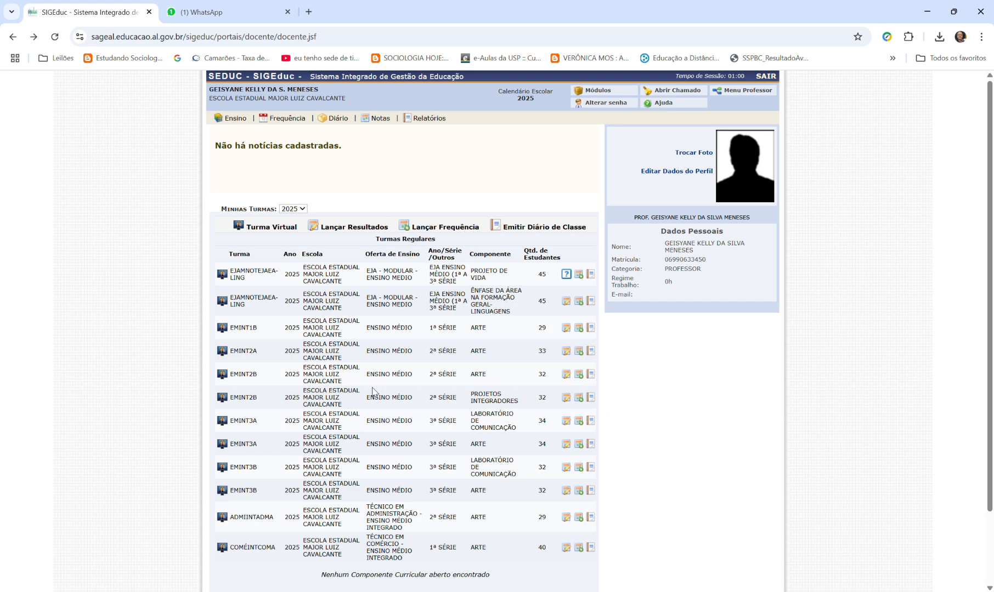
- Consult the Calendário Escolar and the Cronograma de Matrícula, returning to the teacher portal after each
{"action": "mouse_move", "coordinate": [225, 117]}
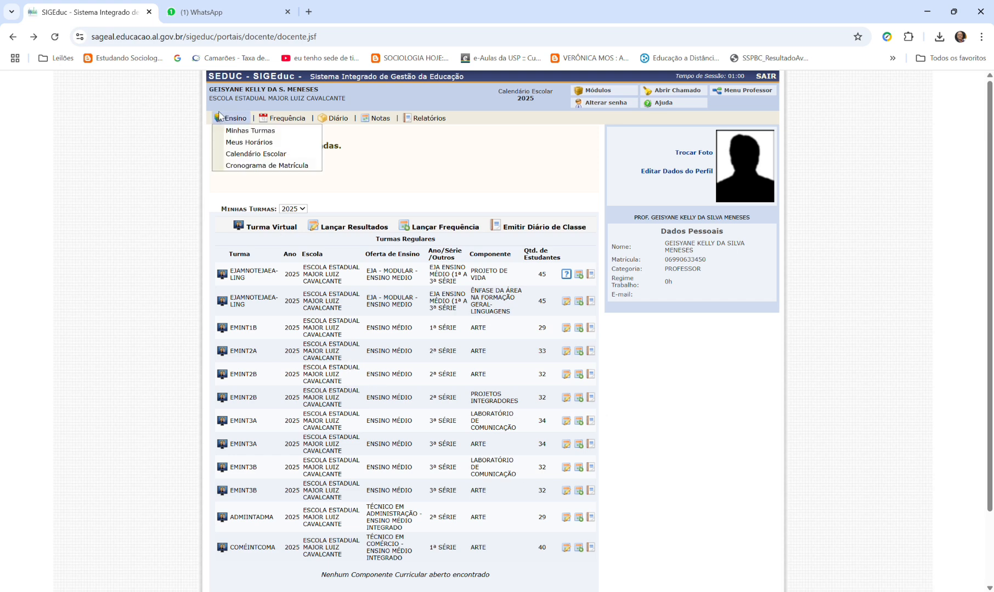
{"action": "left_click", "coordinate": [255, 154]}
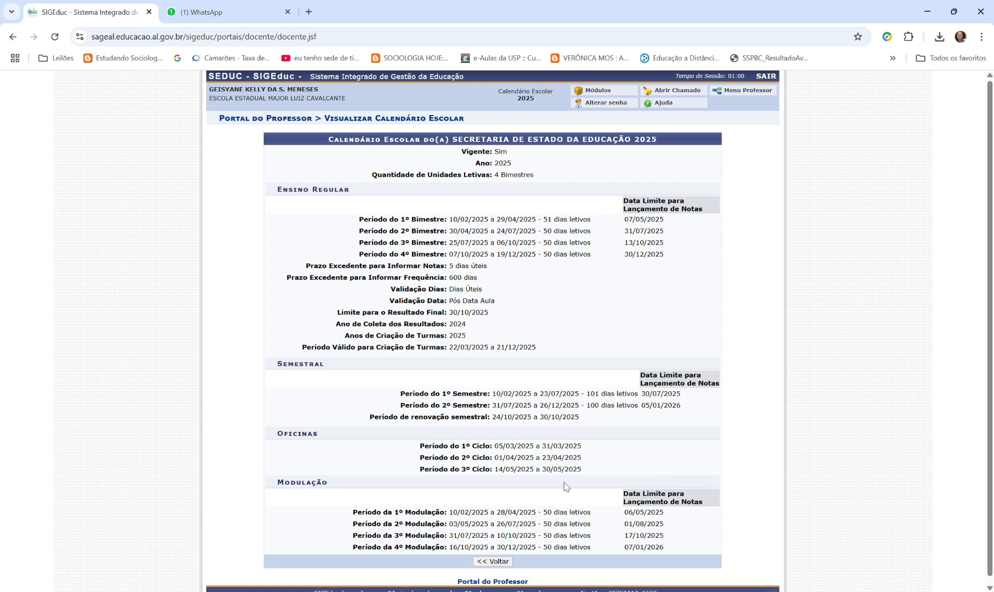
{"action": "left_click", "coordinate": [493, 562]}
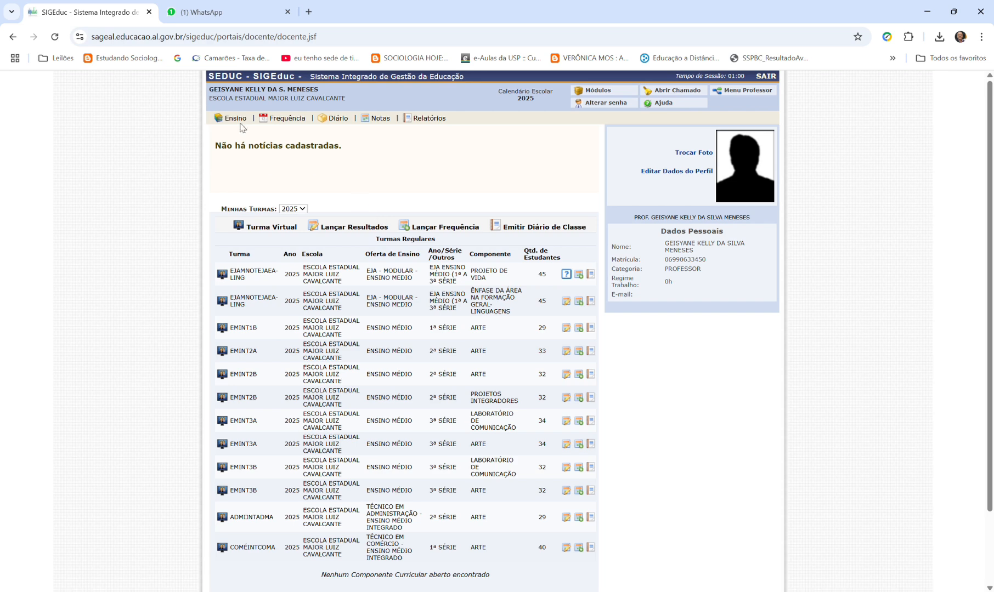
{"action": "mouse_move", "coordinate": [233, 118]}
{"action": "left_click", "coordinate": [250, 163]}
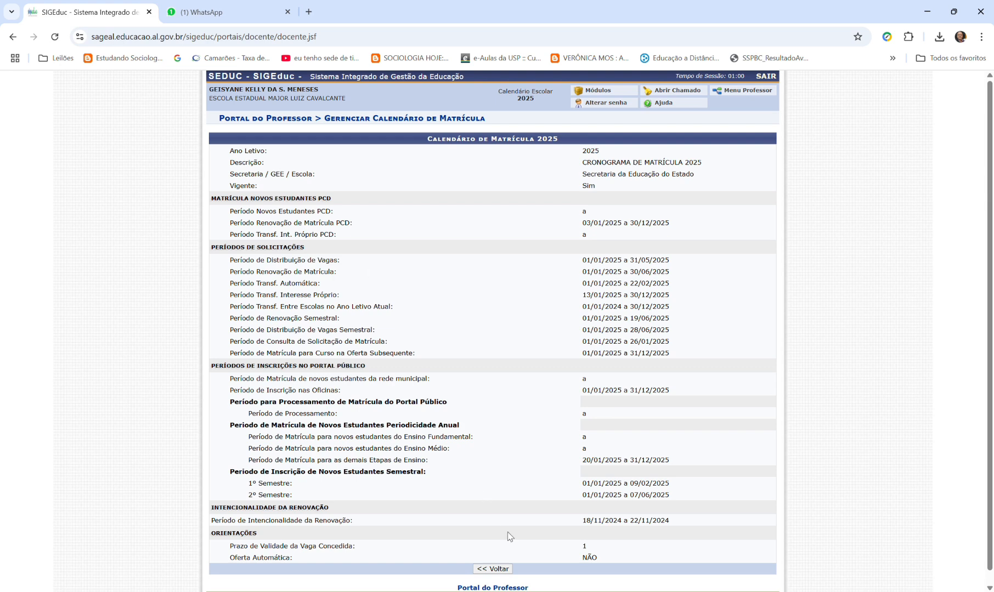
{"action": "left_click", "coordinate": [488, 569]}
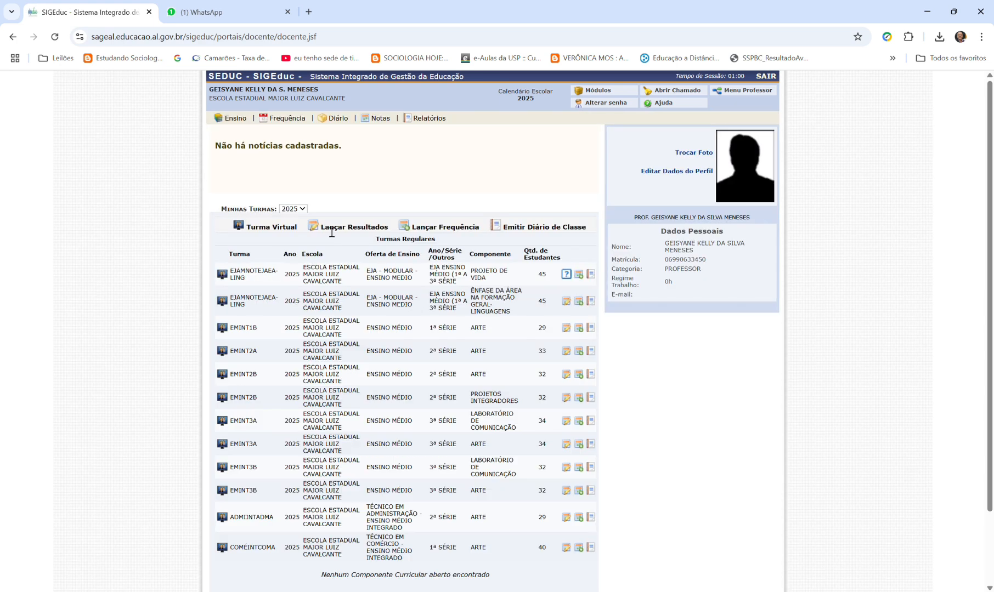
{"action": "mouse_move", "coordinate": [275, 120]}
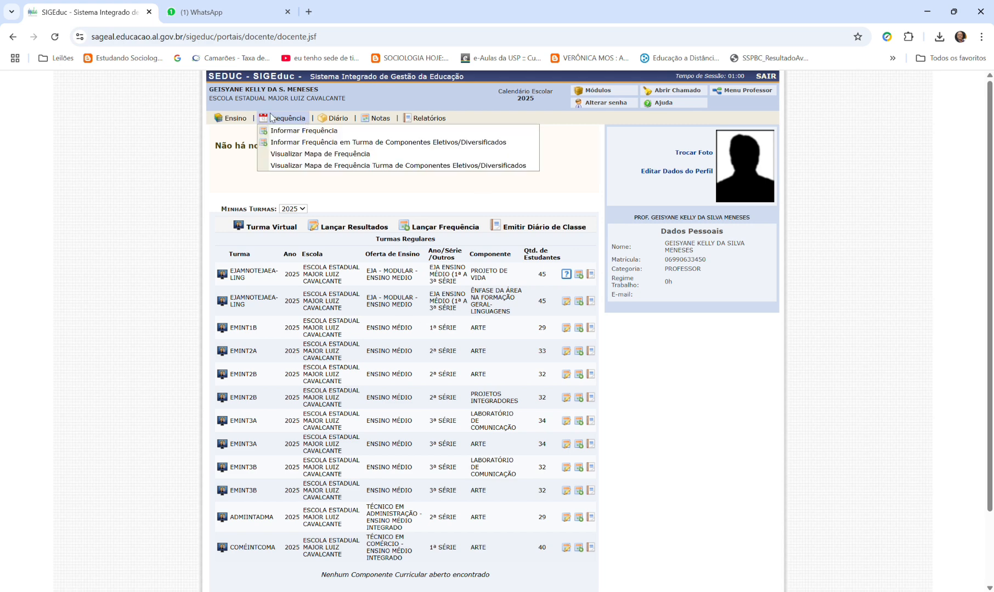
{"action": "mouse_move", "coordinate": [341, 121]}
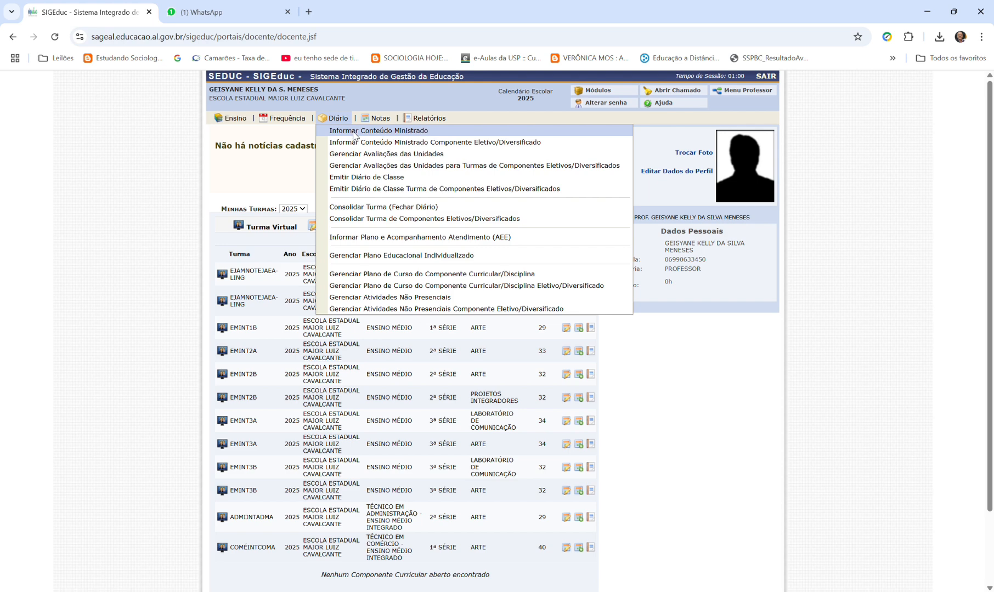
{"action": "mouse_move", "coordinate": [385, 122]}
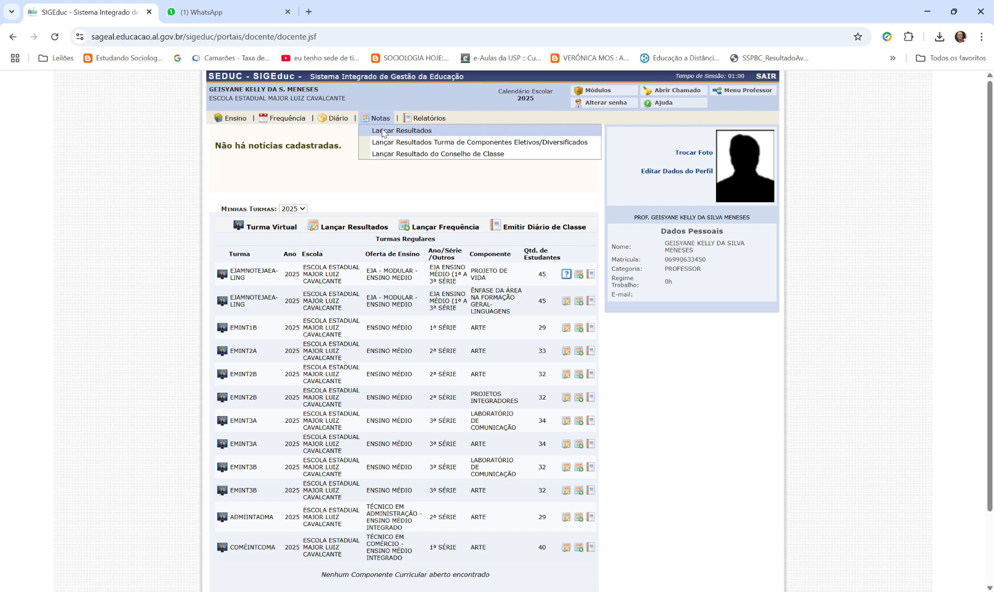
- Search the 2025 classes and view the Relatório de Estudantes por Turma com Assinatura for EMINT1B Arte, returning to the class list
{"action": "mouse_move", "coordinate": [427, 123]}
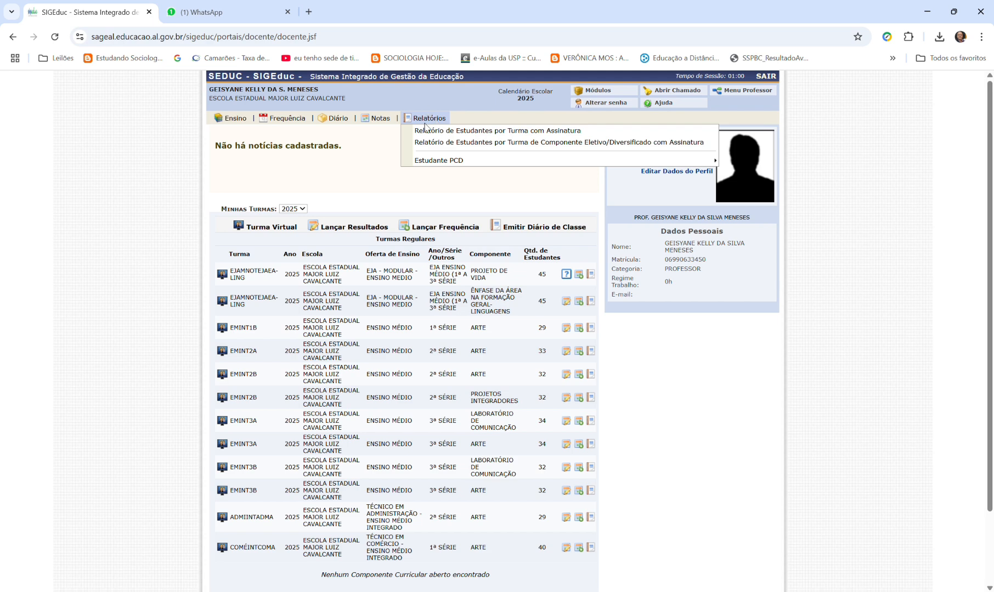
{"action": "left_click", "coordinate": [427, 131]}
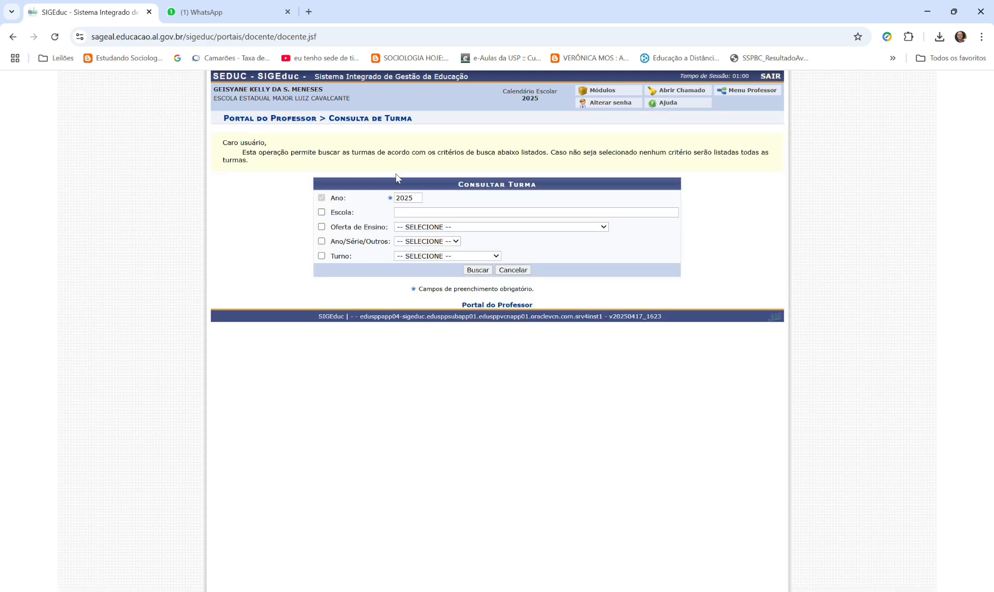
{"action": "left_click", "coordinate": [485, 270]}
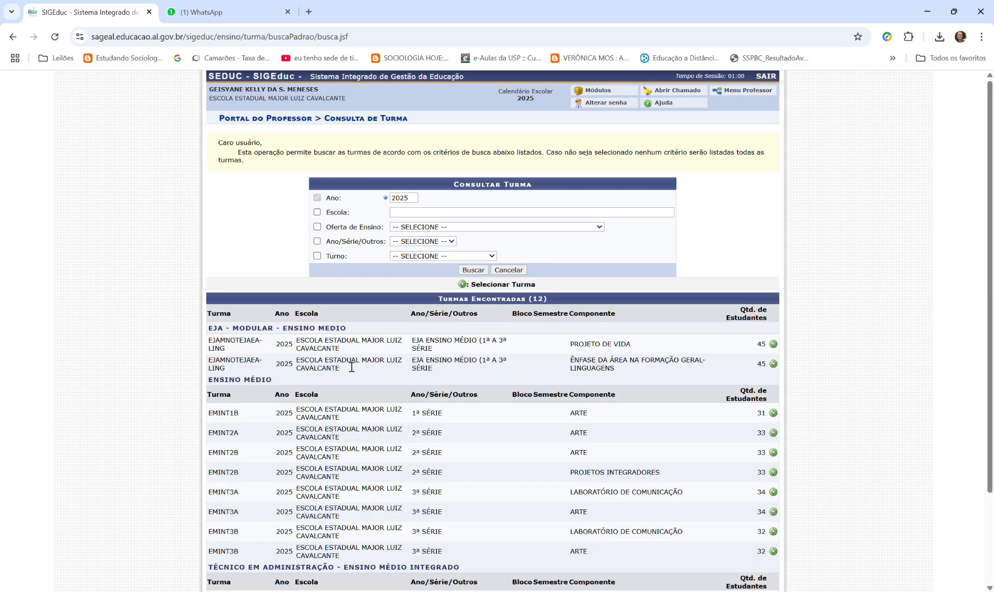
{"action": "scroll", "coordinate": [494, 378], "scroll_direction": "down", "scroll_amount": 3}
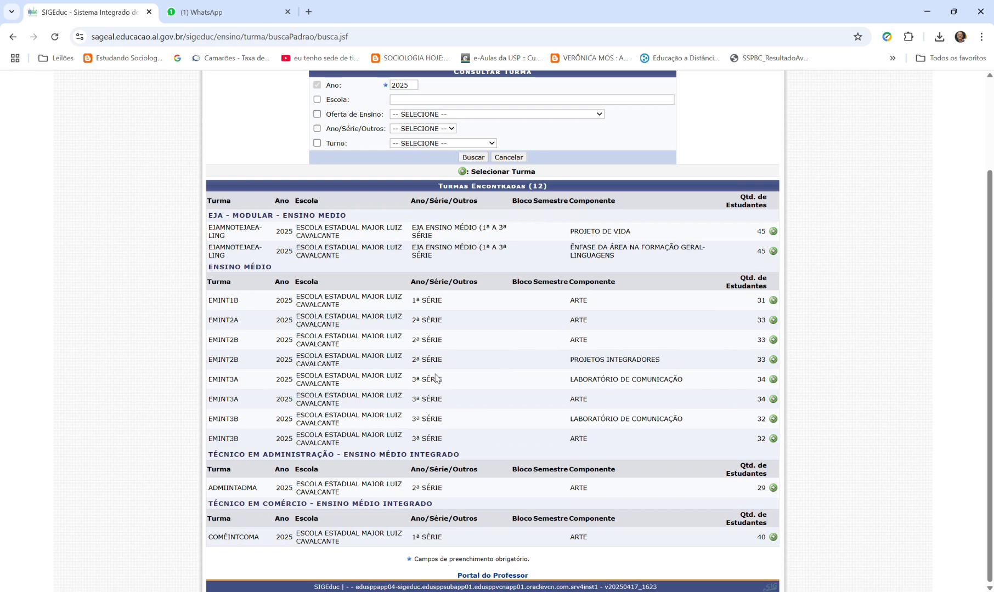
{"action": "left_click", "coordinate": [773, 301]}
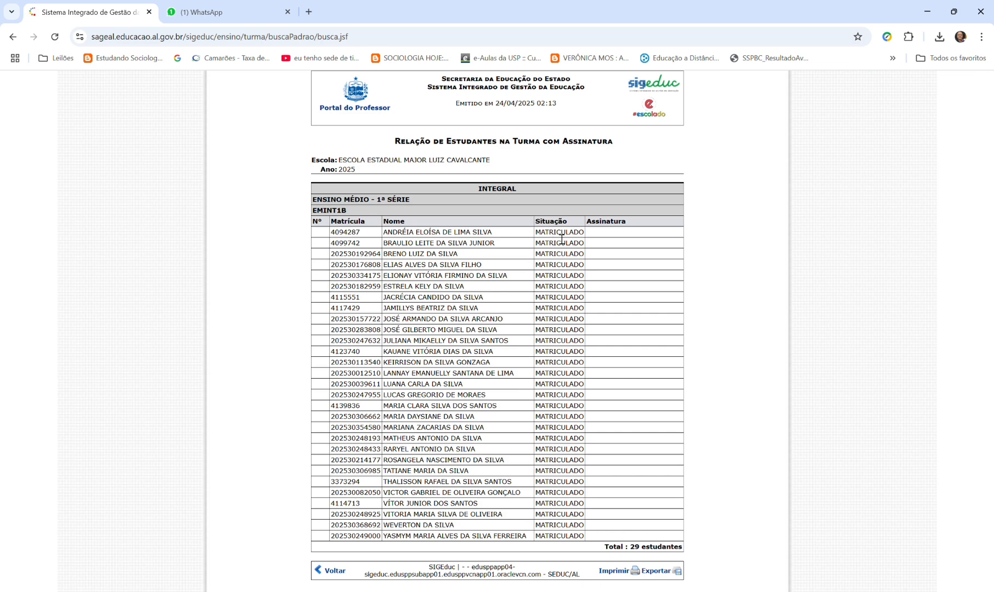
{"action": "left_click", "coordinate": [332, 571]}
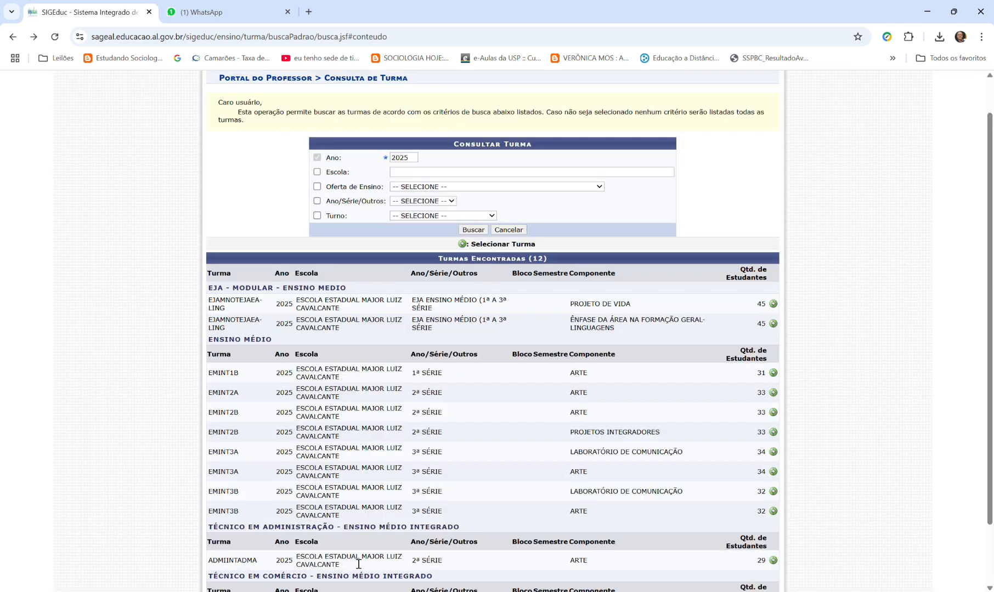
- Leave the Consulta de Turma page and return to the Portal do Professor through the SIGEduc modules
{"action": "scroll", "coordinate": [327, 341], "scroll_direction": "up", "scroll_amount": 1}
{"action": "scroll", "coordinate": [395, 554], "scroll_direction": "down", "scroll_amount": 3}
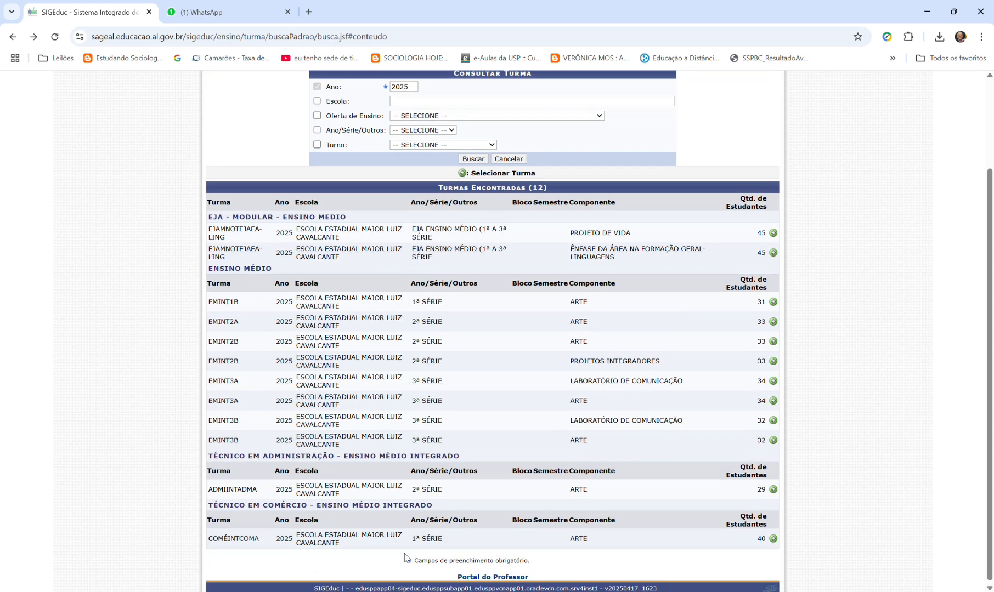
{"action": "scroll", "coordinate": [395, 401], "scroll_direction": "up", "scroll_amount": 3}
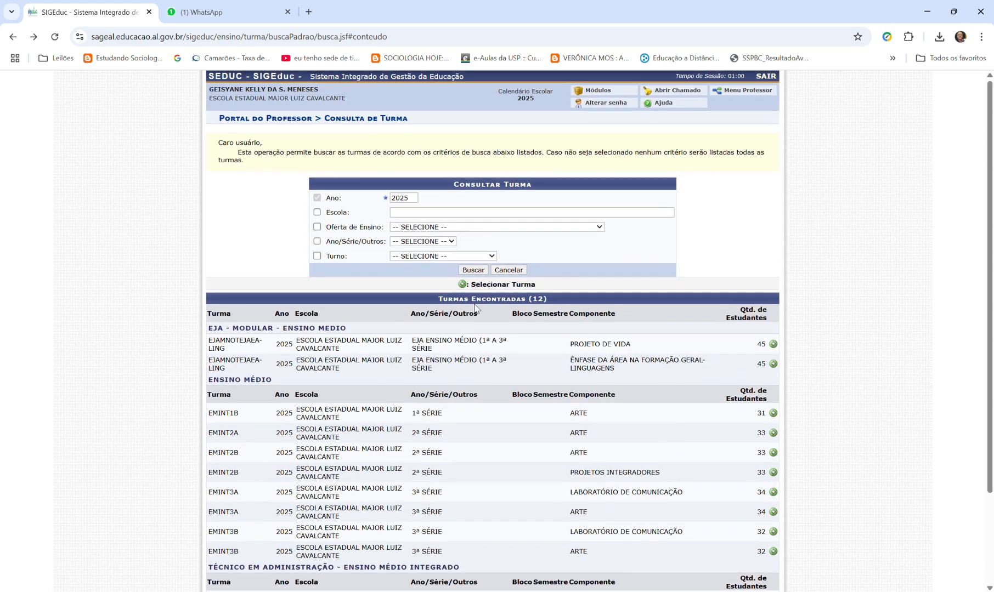
{"action": "left_click", "coordinate": [508, 267]}
{"action": "left_click", "coordinate": [587, 122]}
{"action": "left_click", "coordinate": [615, 94]}
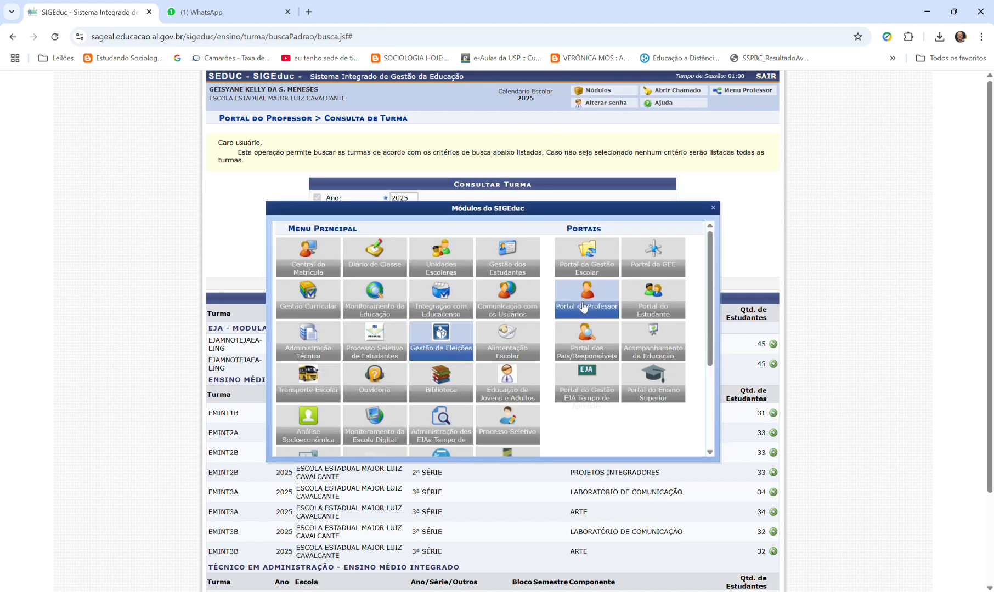
{"action": "left_click", "coordinate": [582, 307]}
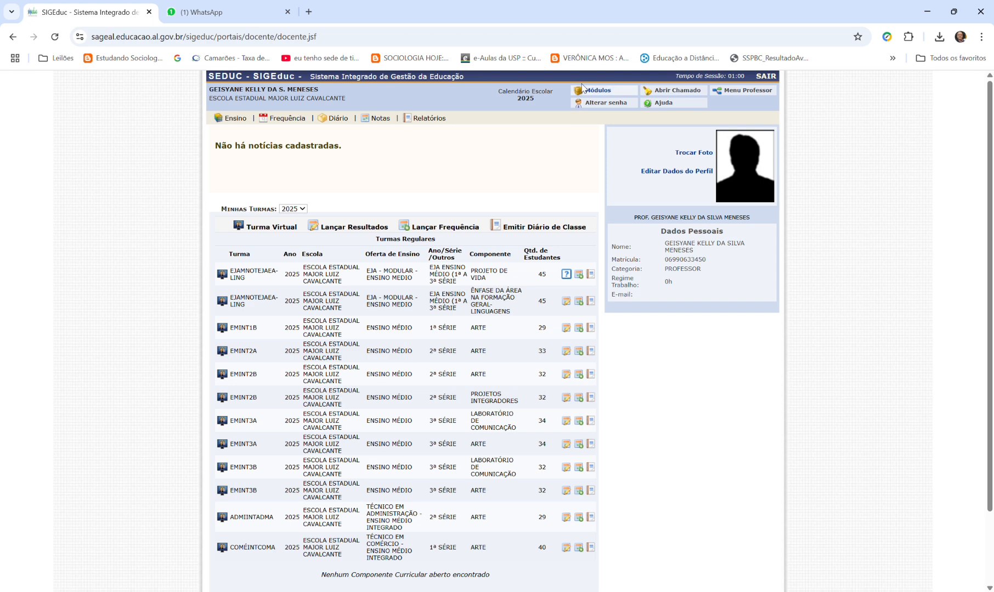
{"action": "left_click", "coordinate": [596, 90]}
{"action": "left_click", "coordinate": [614, 313]}
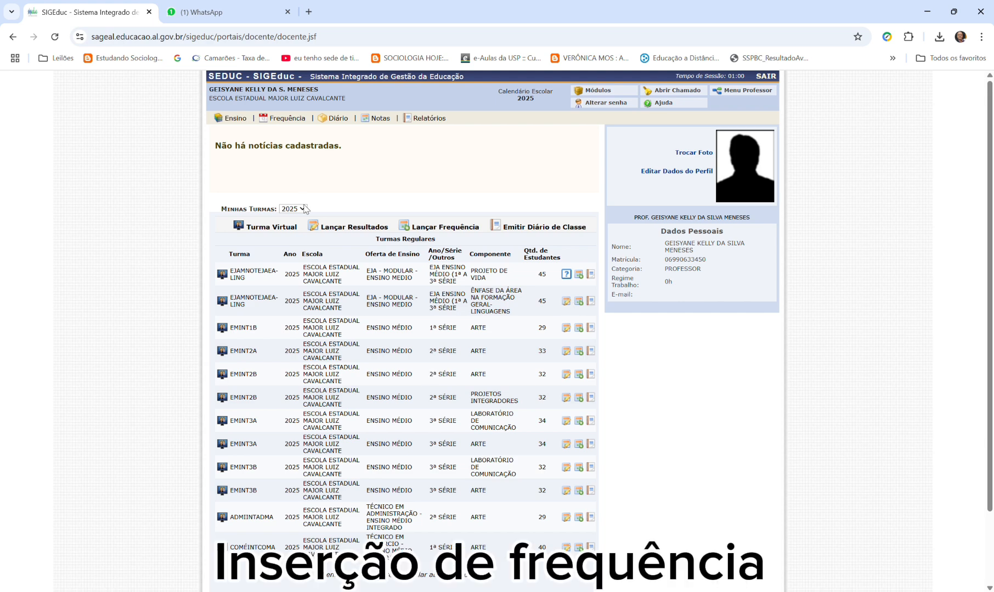
- Search the 2025 classes for attendance entry and open the Informar Frequência da Turma page for EMINT1B Arte
{"action": "mouse_move", "coordinate": [281, 122]}
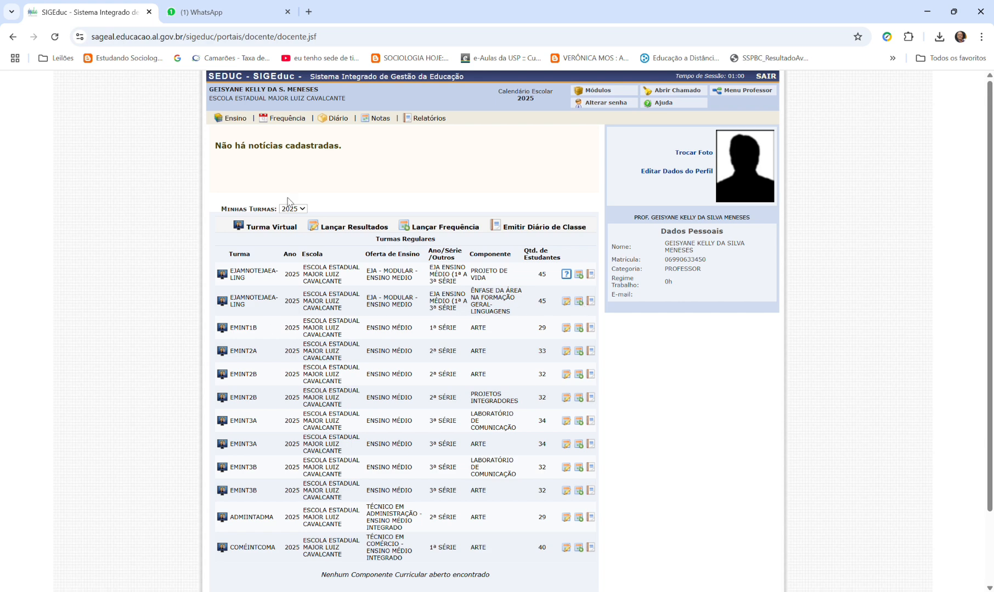
{"action": "left_click", "coordinate": [294, 132]}
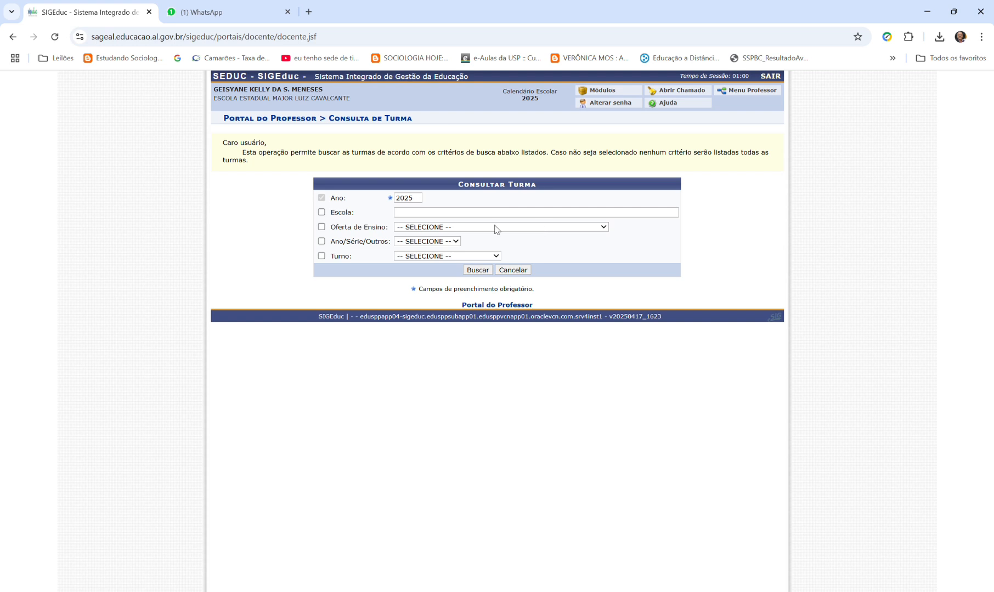
{"action": "left_click", "coordinate": [477, 270]}
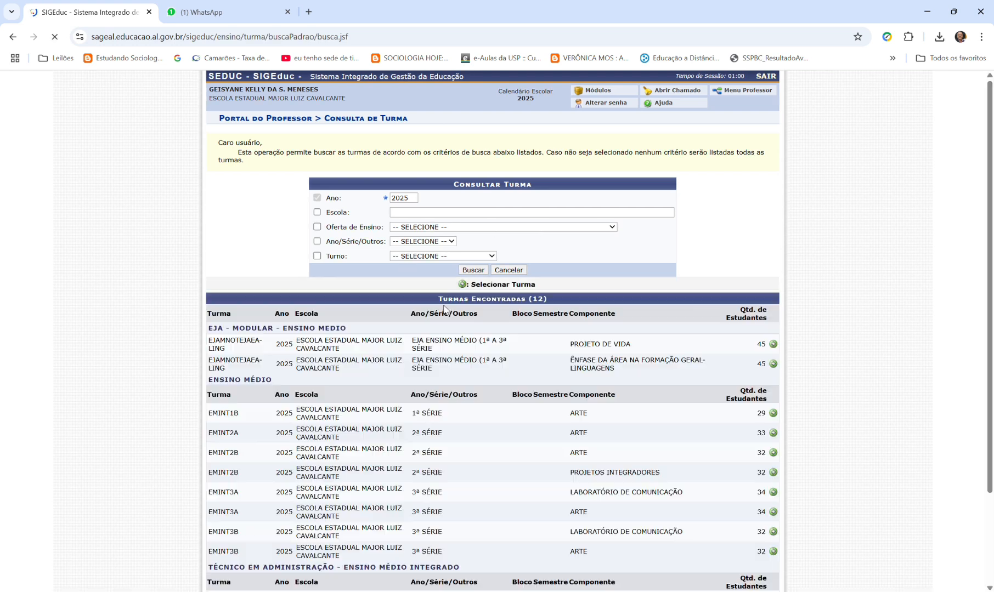
{"action": "scroll", "coordinate": [287, 371], "scroll_direction": "down", "scroll_amount": 3}
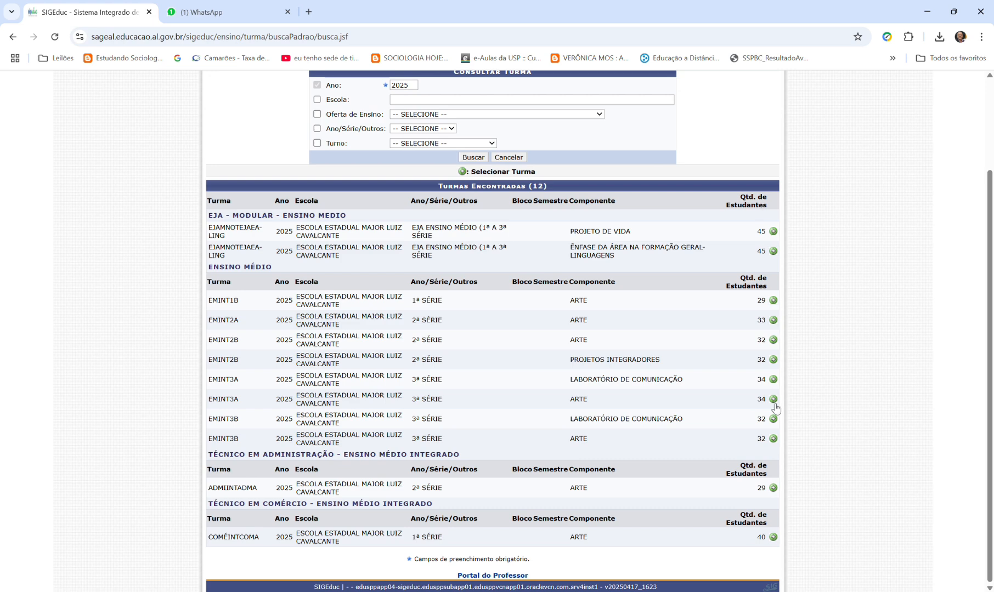
{"action": "left_click", "coordinate": [773, 301]}
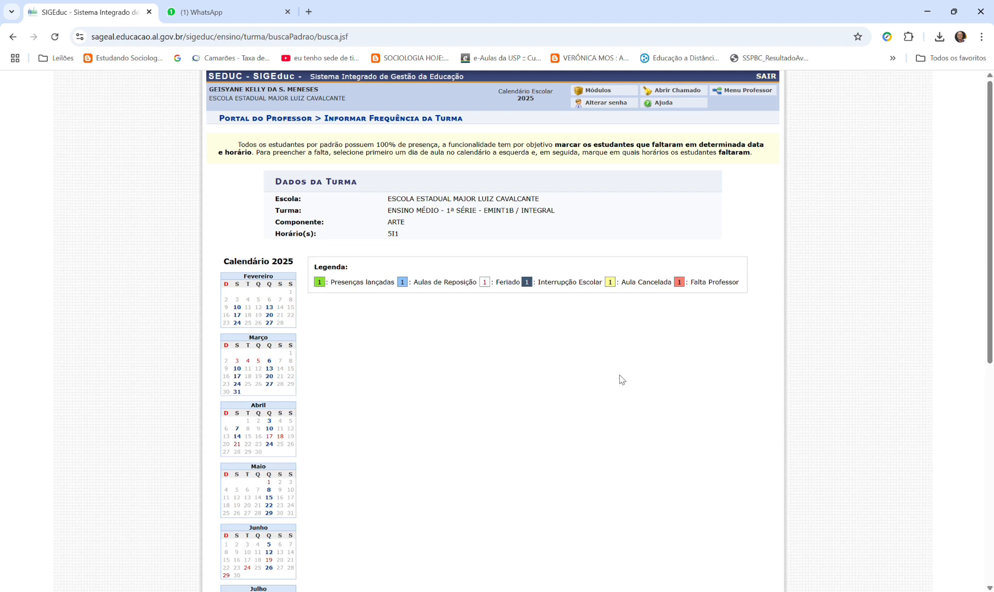
- Look over the 2025 class calendar, then open the 13/02/2025 attendance list and look through its students
{"action": "scroll", "coordinate": [602, 380], "scroll_direction": "down", "scroll_amount": 5}
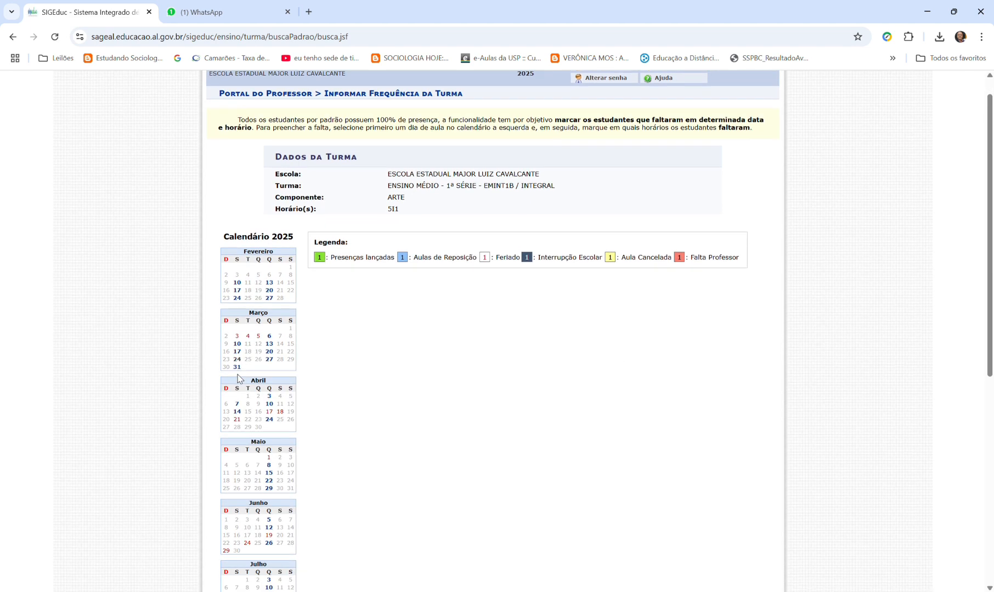
{"action": "scroll", "coordinate": [246, 441], "scroll_direction": "up", "scroll_amount": 5}
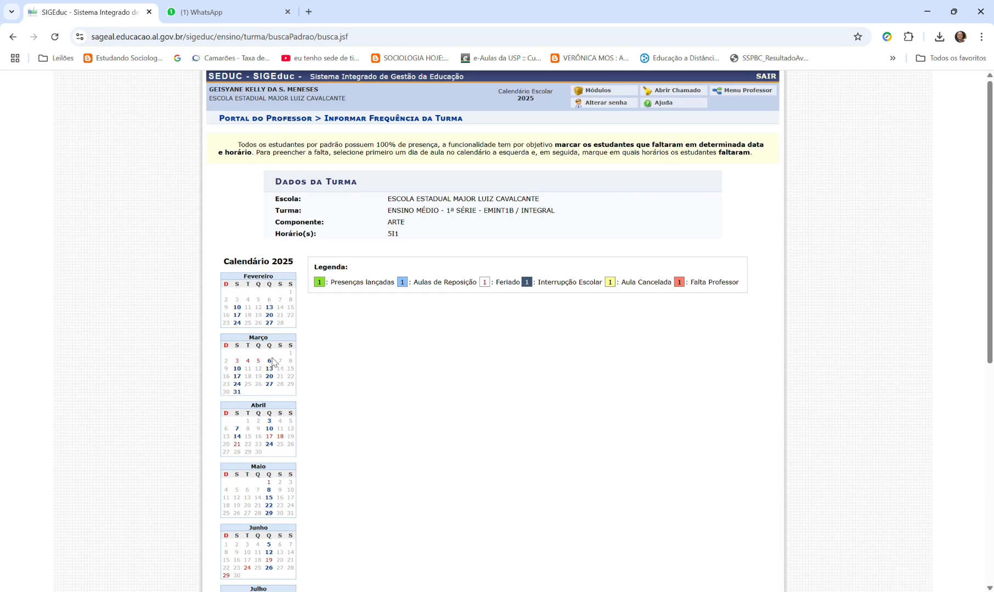
{"action": "scroll", "coordinate": [243, 336], "scroll_direction": "down", "scroll_amount": 1}
{"action": "scroll", "coordinate": [243, 335], "scroll_direction": "down", "scroll_amount": 1}
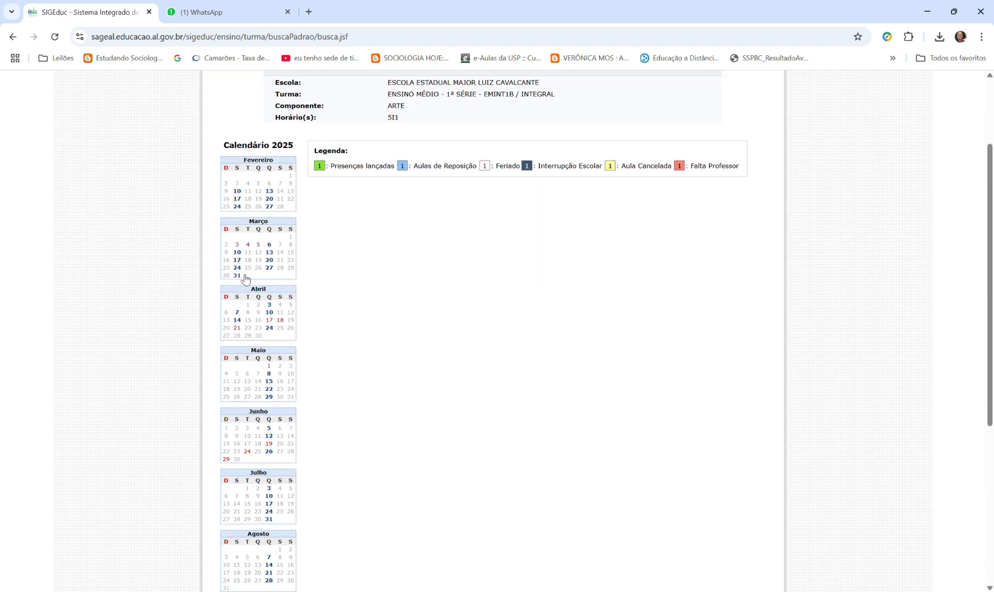
{"action": "scroll", "coordinate": [246, 257], "scroll_direction": "down", "scroll_amount": 2}
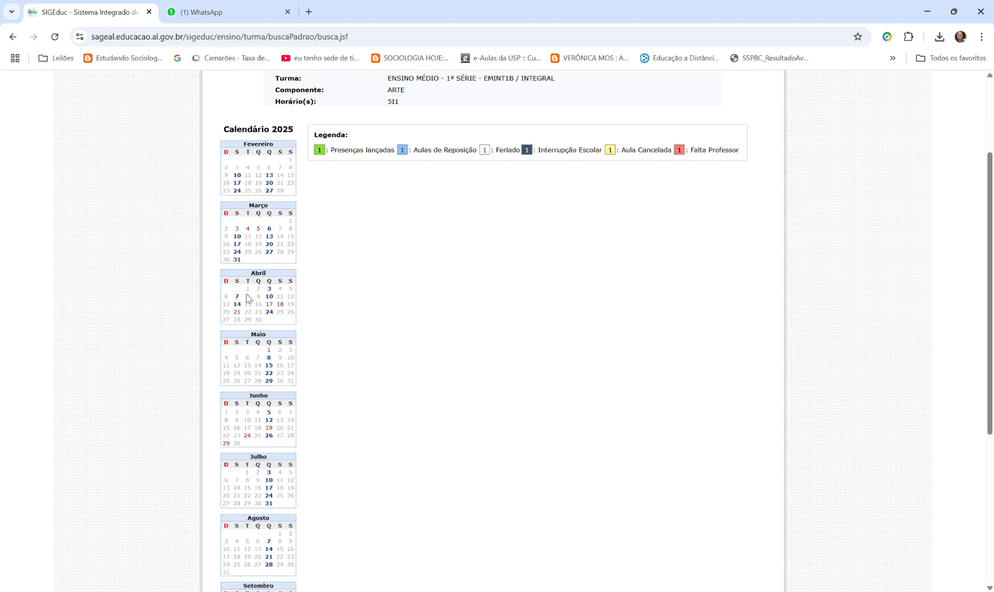
{"action": "scroll", "coordinate": [243, 426], "scroll_direction": "up", "scroll_amount": 4}
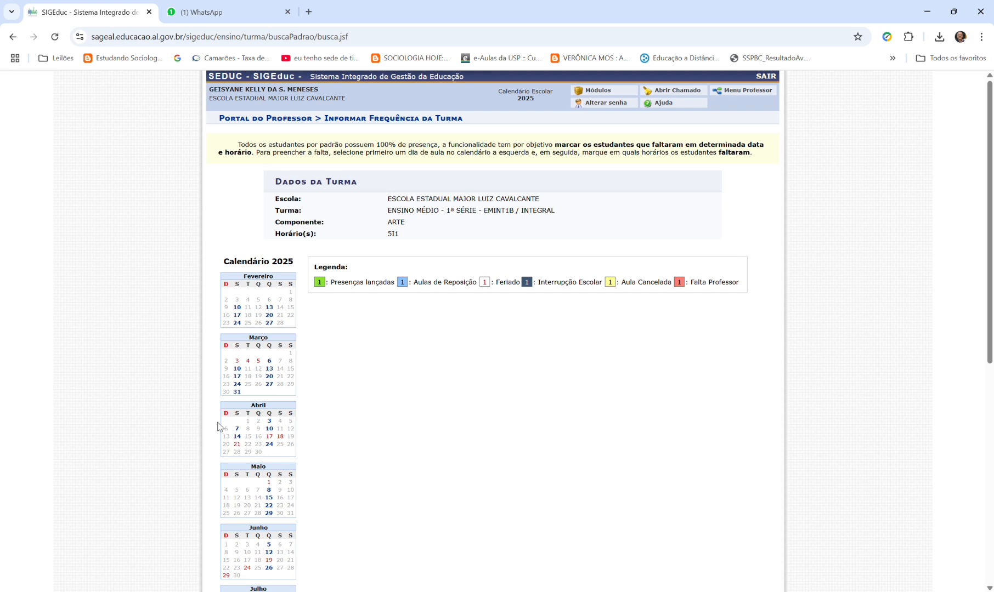
{"action": "left_click", "coordinate": [269, 306]}
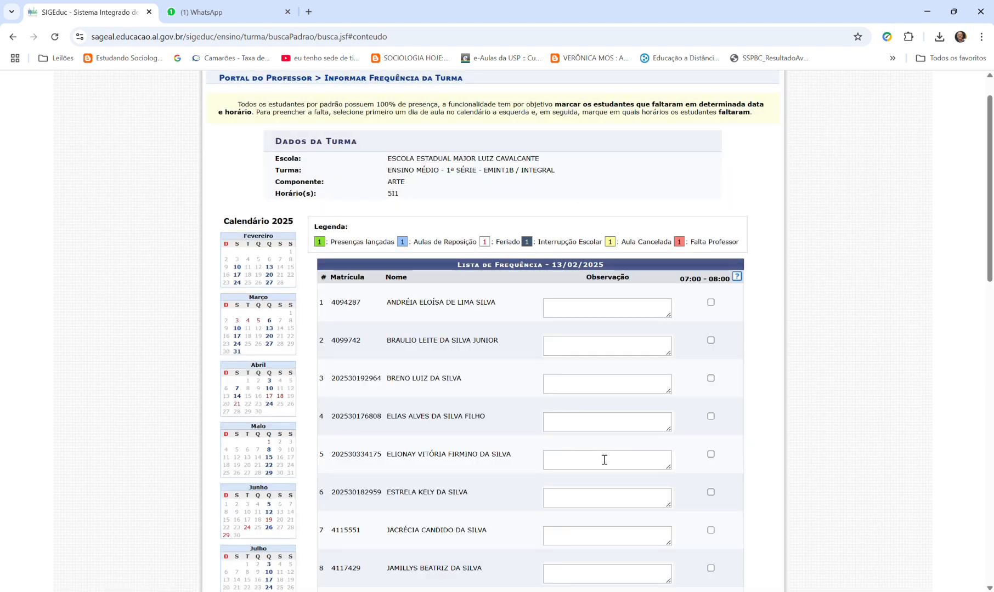
{"action": "scroll", "coordinate": [424, 310], "scroll_direction": "down", "scroll_amount": 8}
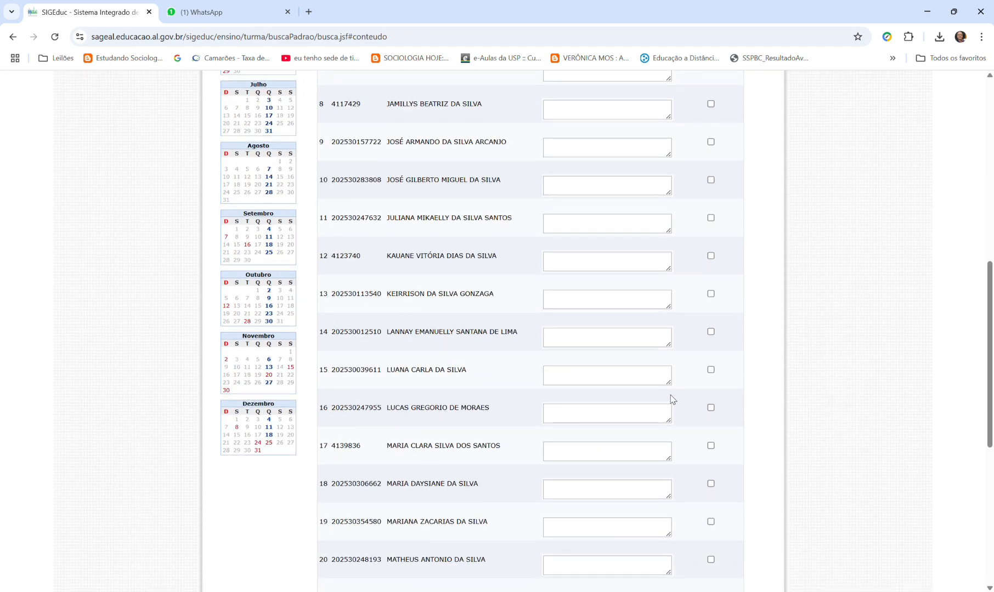
{"action": "scroll", "coordinate": [672, 399], "scroll_direction": "up", "scroll_amount": 8}
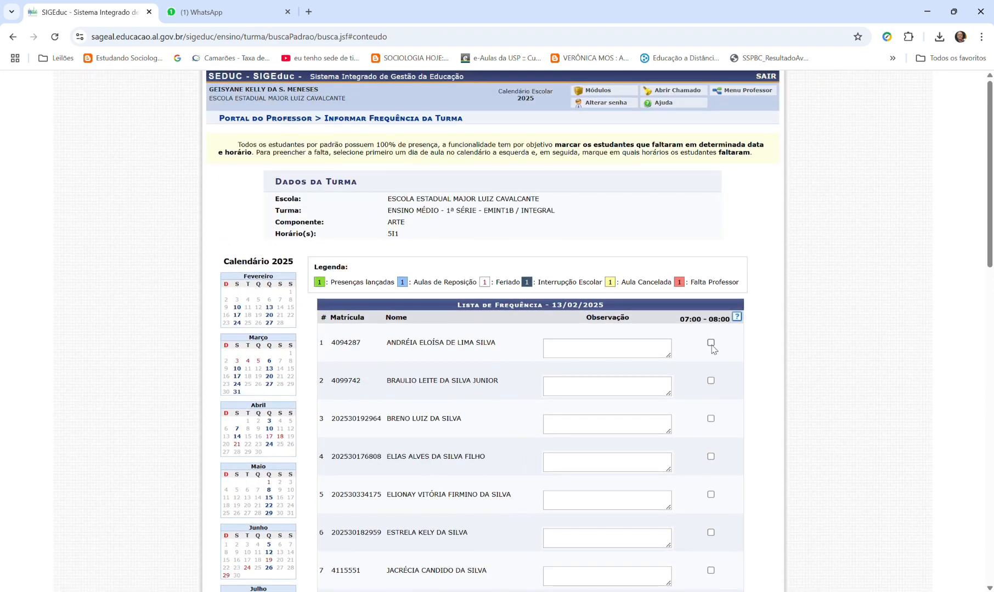
- Mark the first three listed students absent from the 07:00 - 08:00 class on 13/02/2025
{"action": "left_click", "coordinate": [711, 343]}
{"action": "left_click", "coordinate": [710, 380]}
{"action": "scroll", "coordinate": [716, 391], "scroll_direction": "down", "scroll_amount": 1}
{"action": "left_click", "coordinate": [711, 419]}
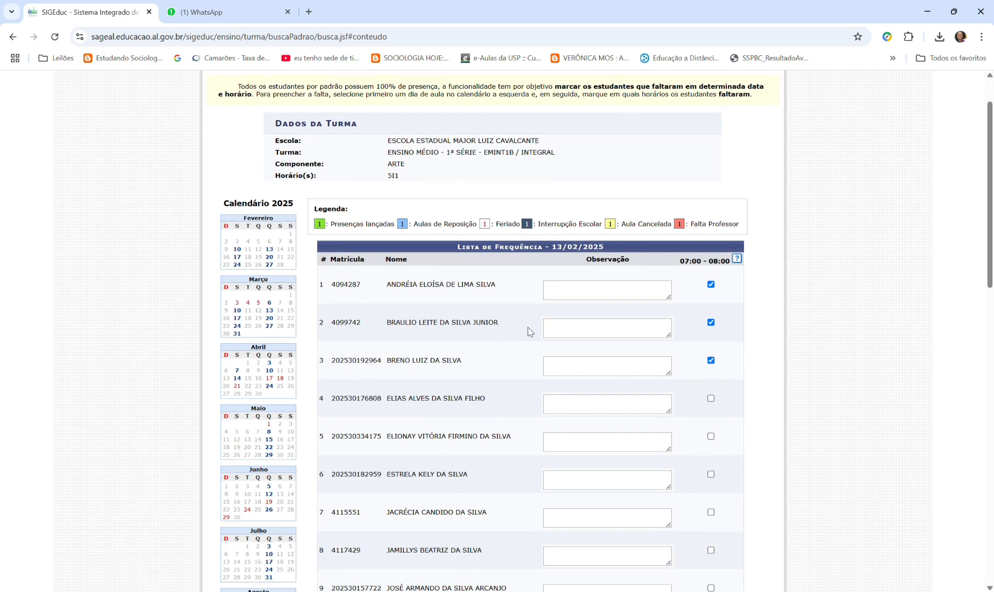
- Look through the rest of the list without saving, and clear the first three students' absence marks
{"action": "scroll", "coordinate": [528, 331], "scroll_direction": "down", "scroll_amount": 15}
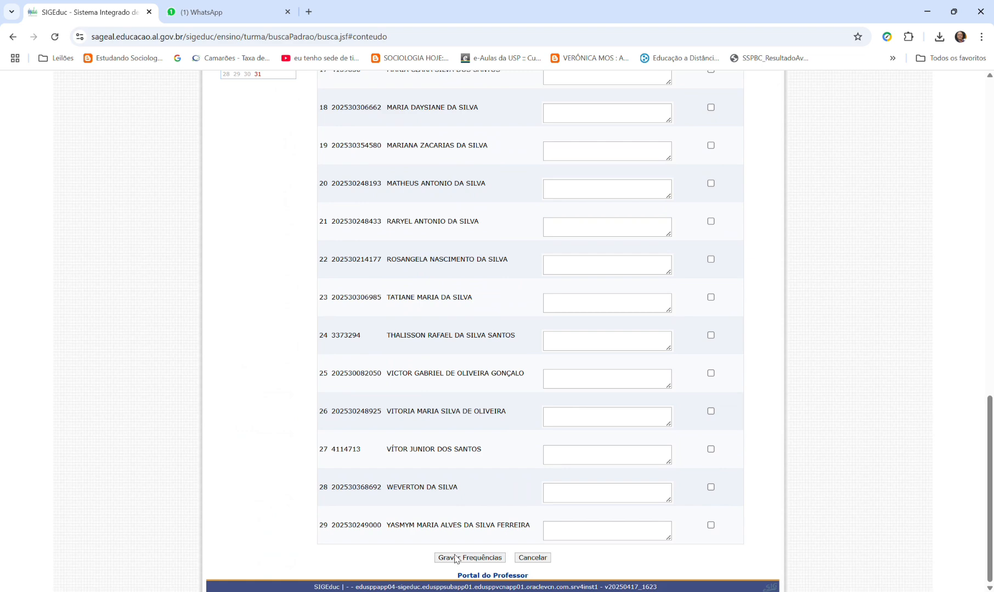
{"action": "scroll", "coordinate": [665, 398], "scroll_direction": "up", "scroll_amount": 15}
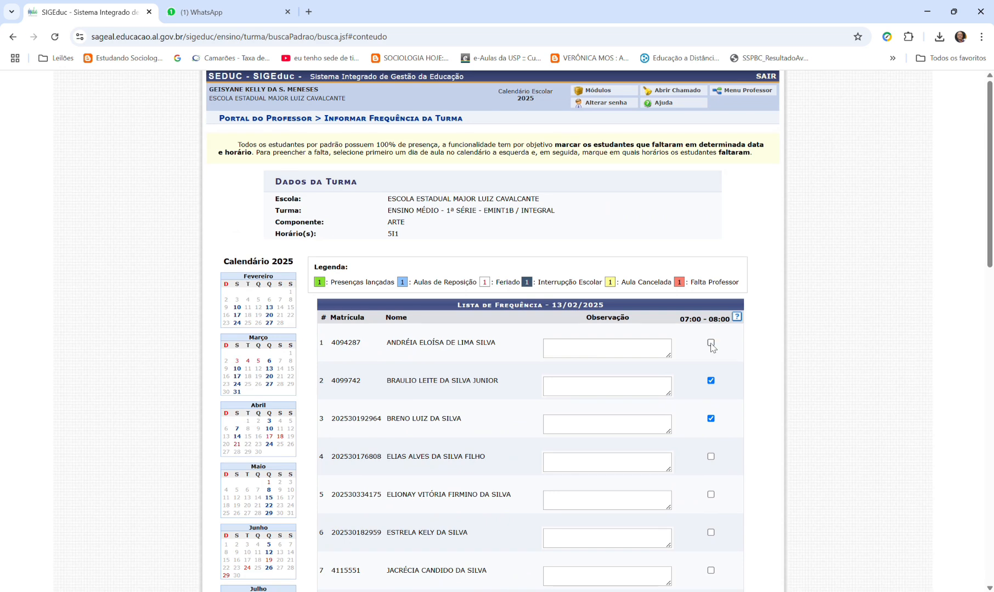
{"action": "left_click", "coordinate": [711, 381]}
{"action": "left_click", "coordinate": [711, 419]}
- Try to open the attendance list for 05/06/2025, then open the one for 24/04/2025 instead
{"action": "scroll", "coordinate": [306, 399], "scroll_direction": "down", "scroll_amount": 3}
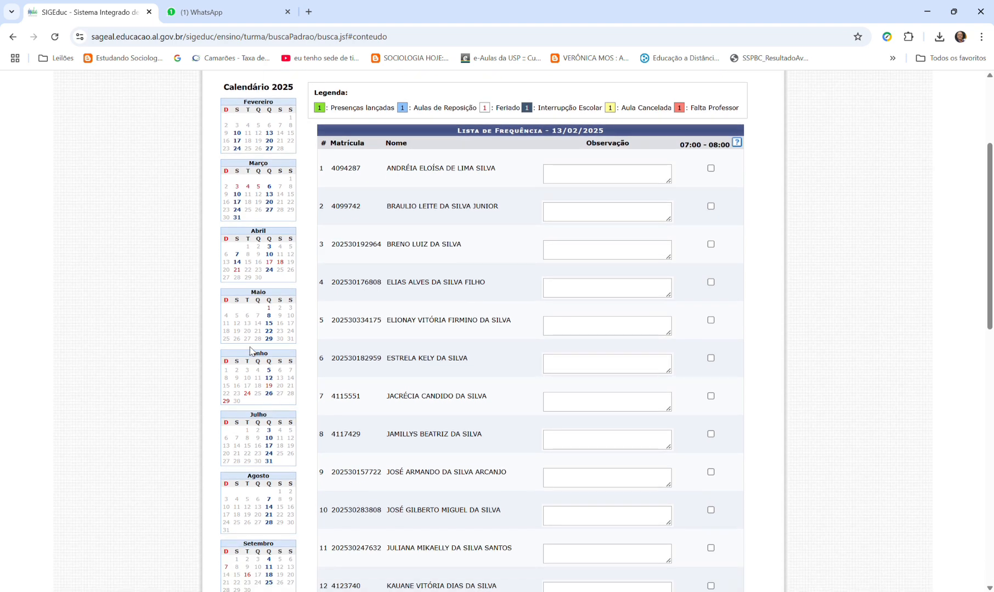
{"action": "left_click", "coordinate": [269, 370]}
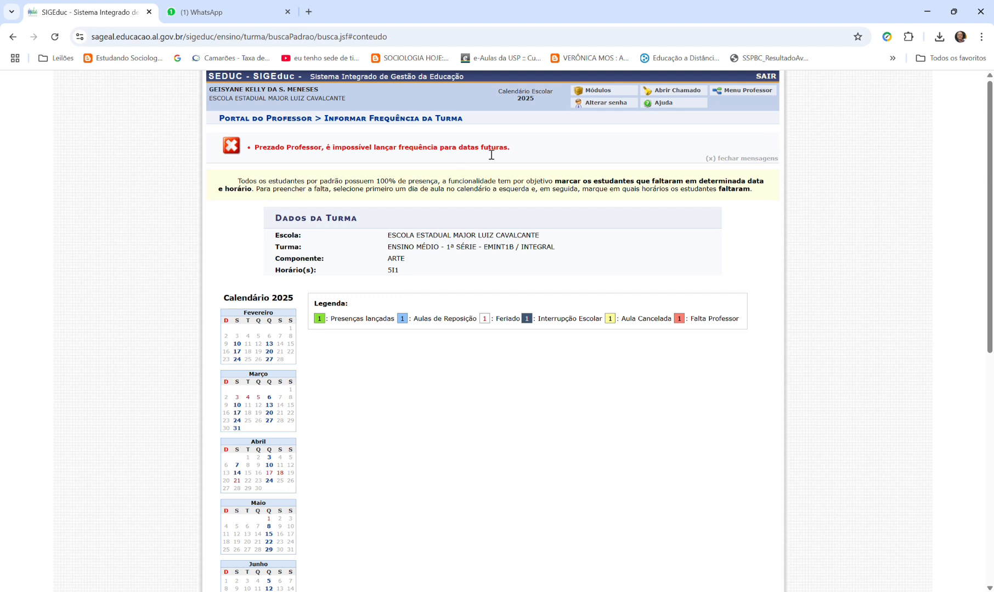
{"action": "scroll", "coordinate": [260, 383], "scroll_direction": "down", "scroll_amount": 2}
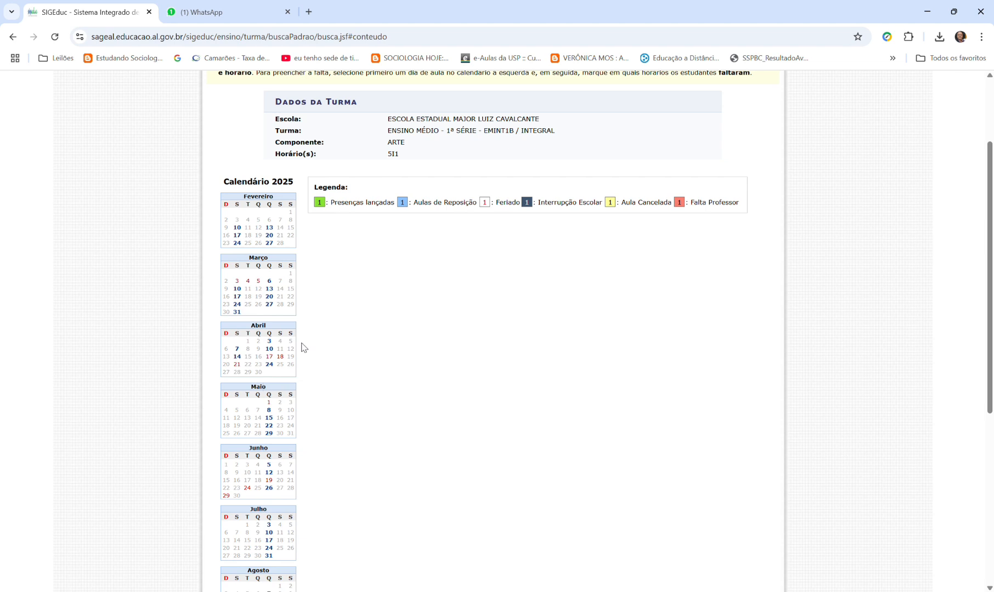
{"action": "left_click", "coordinate": [273, 365]}
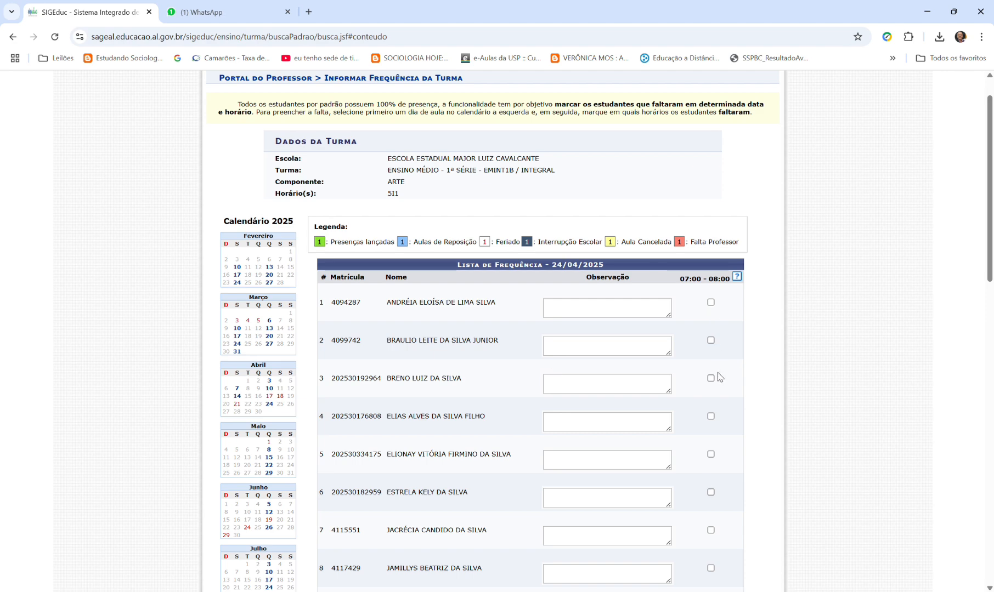
- Look through the 24/04/2025 attendance list, including the observation fields, absence checkboxes and calendar legend
{"action": "scroll", "coordinate": [718, 377], "scroll_direction": "down", "scroll_amount": 10}
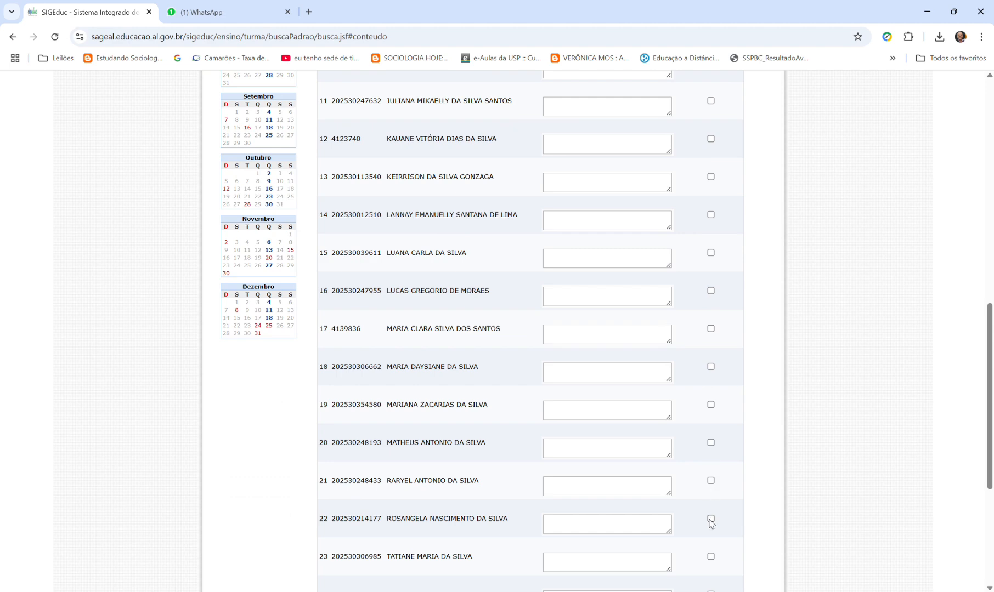
{"action": "scroll", "coordinate": [695, 371], "scroll_direction": "up", "scroll_amount": 2}
{"action": "scroll", "coordinate": [695, 369], "scroll_direction": "up", "scroll_amount": 10}
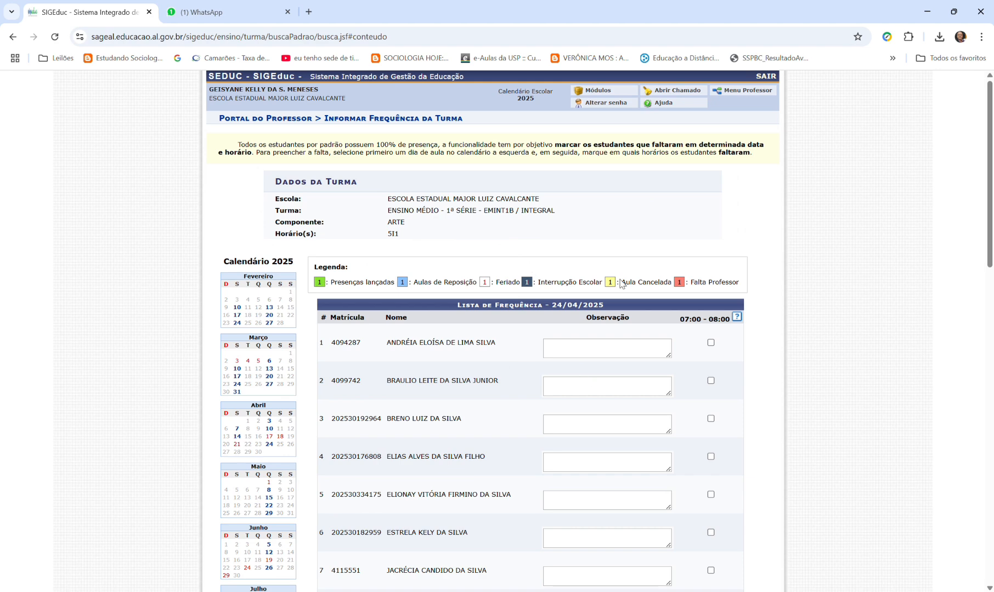
{"action": "scroll", "coordinate": [494, 321], "scroll_direction": "down", "scroll_amount": 4}
{"action": "scroll", "coordinate": [673, 357], "scroll_direction": "up", "scroll_amount": 4}
{"action": "scroll", "coordinate": [387, 366], "scroll_direction": "down", "scroll_amount": 2}
{"action": "scroll", "coordinate": [386, 367], "scroll_direction": "down", "scroll_amount": 5}
{"action": "scroll", "coordinate": [384, 351], "scroll_direction": "up", "scroll_amount": 7}
- Return to the Portal do Professor and open Informar Conteúdo Ministrado for the 2025 EMINT1B Arte class
{"action": "left_click", "coordinate": [596, 91]}
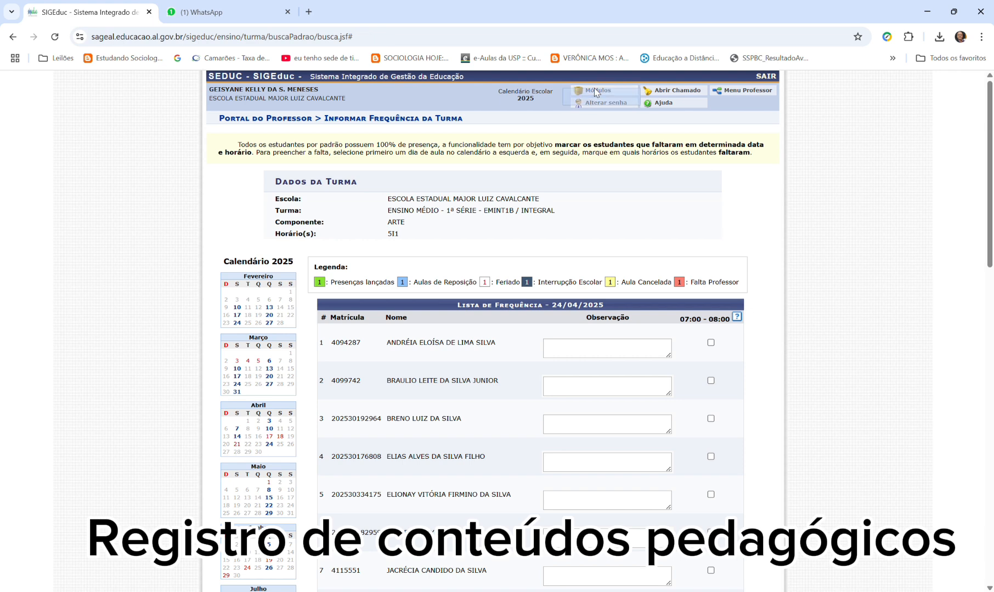
{"action": "left_click", "coordinate": [591, 306]}
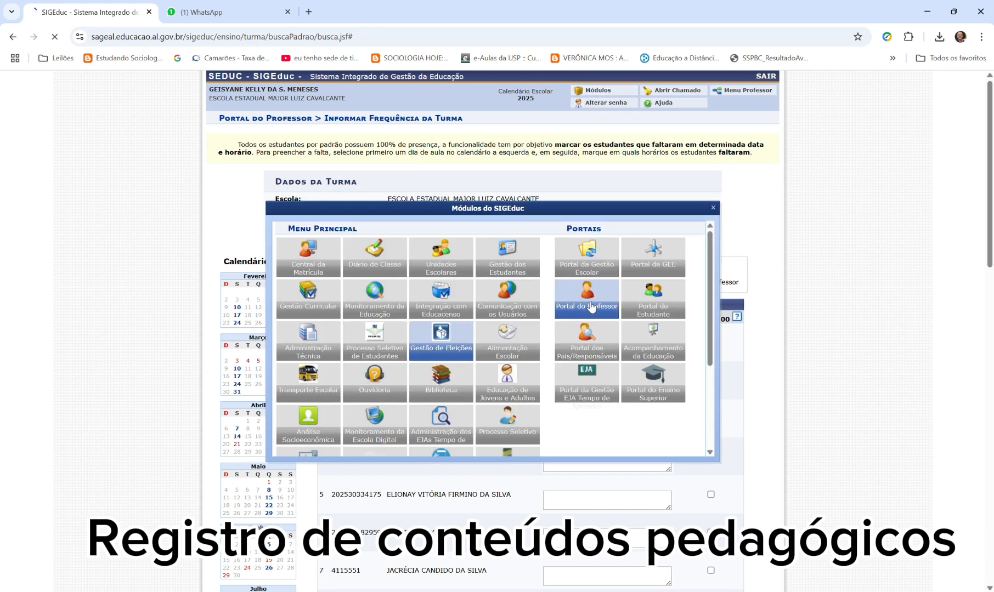
{"action": "mouse_move", "coordinate": [338, 119]}
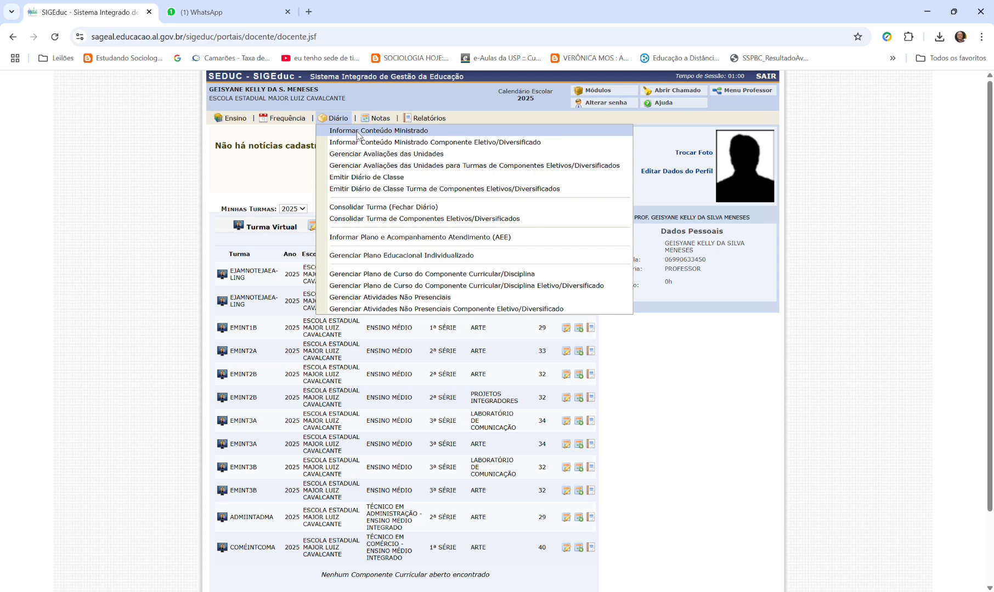
{"action": "left_click", "coordinate": [420, 132]}
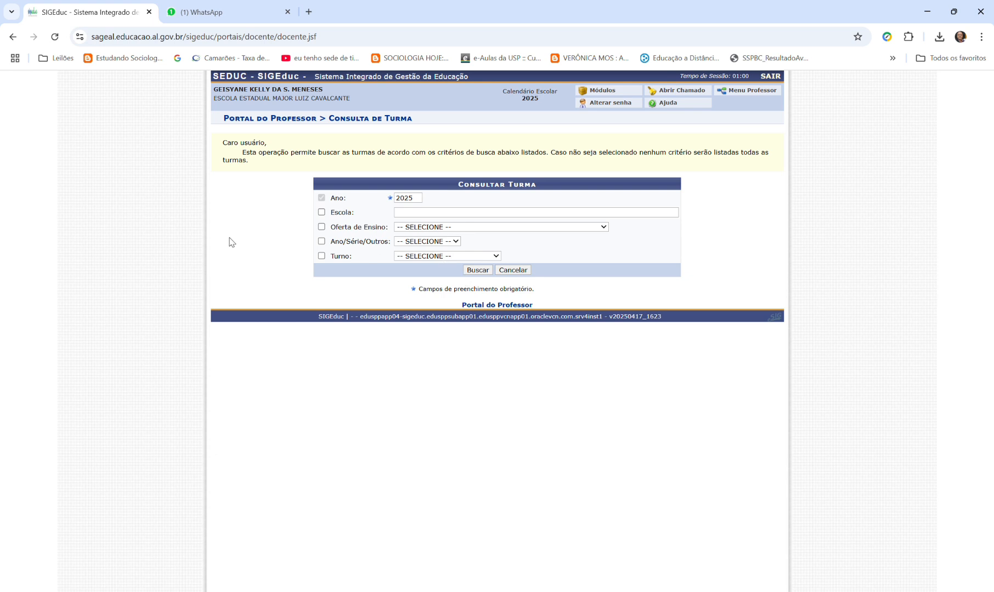
{"action": "left_click", "coordinate": [478, 271]}
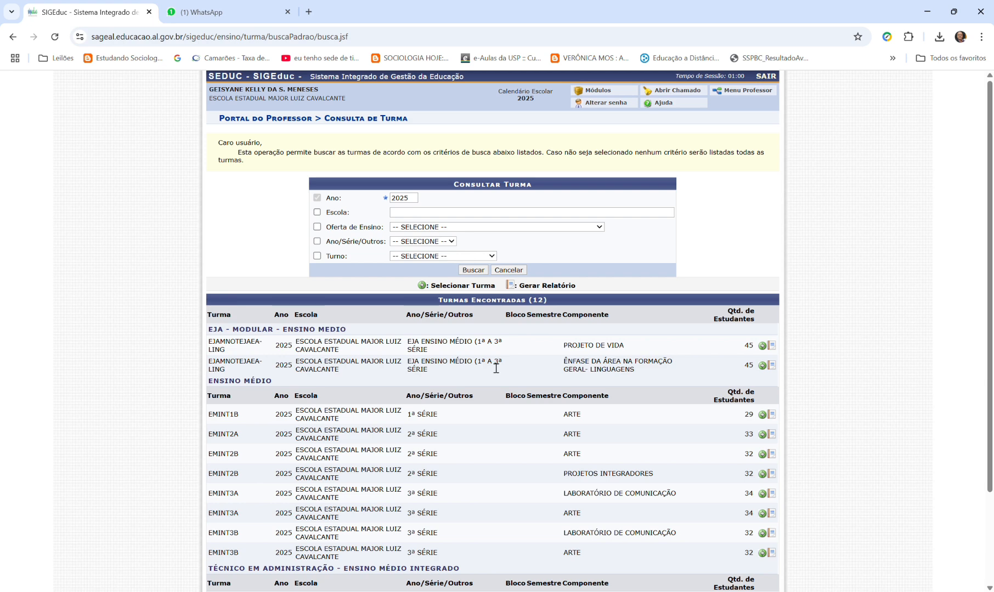
{"action": "left_click", "coordinate": [762, 415]}
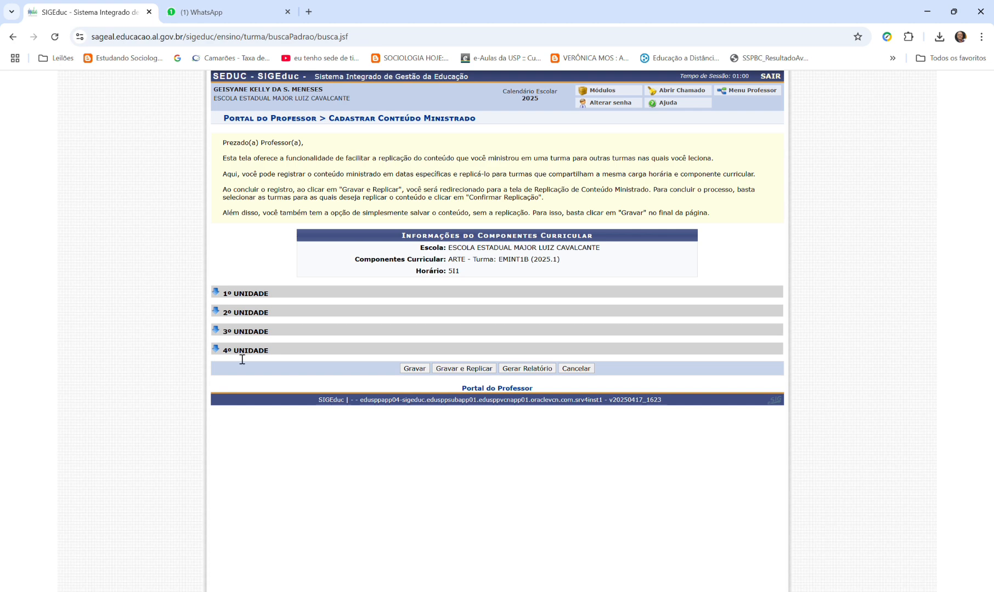
- Expand 1º Unidade and look through its weekly date ranges and content fields
{"action": "left_click", "coordinate": [216, 296]}
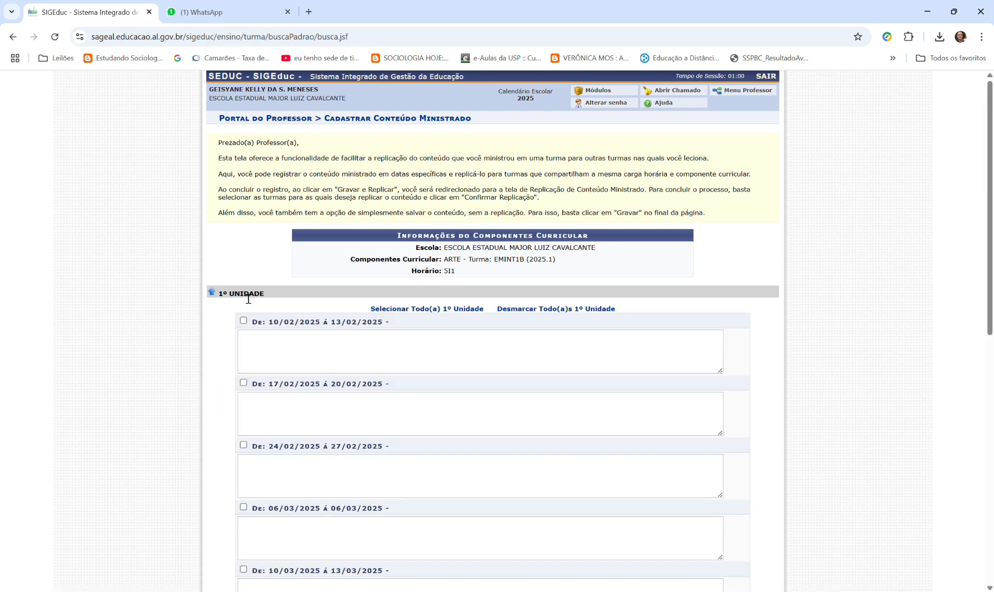
{"action": "scroll", "coordinate": [301, 331], "scroll_direction": "down", "scroll_amount": 1}
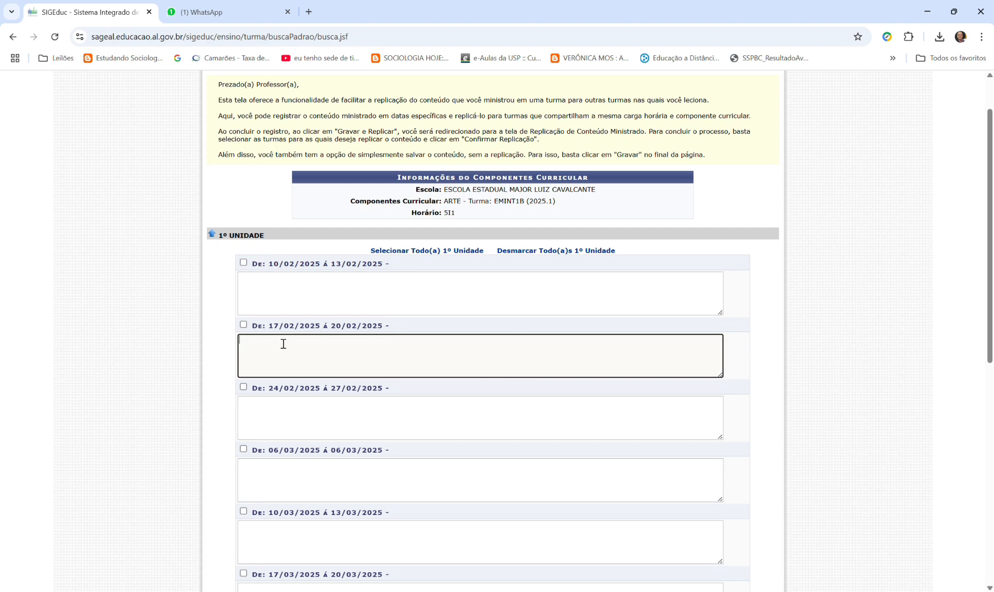
{"action": "scroll", "coordinate": [295, 399], "scroll_direction": "down", "scroll_amount": 2}
{"action": "scroll", "coordinate": [291, 406], "scroll_direction": "down", "scroll_amount": 3}
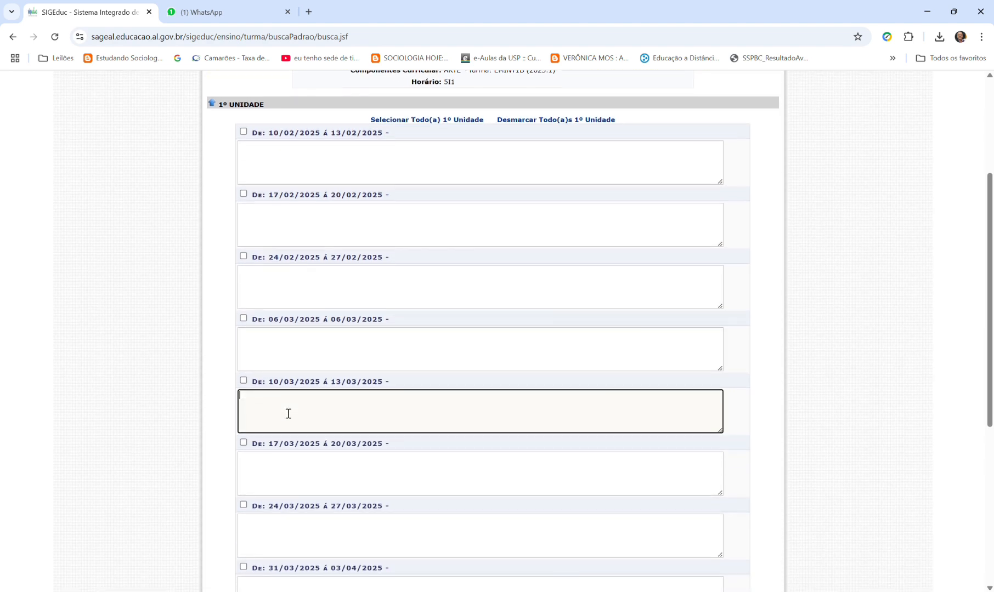
{"action": "scroll", "coordinate": [310, 433], "scroll_direction": "down", "scroll_amount": 3}
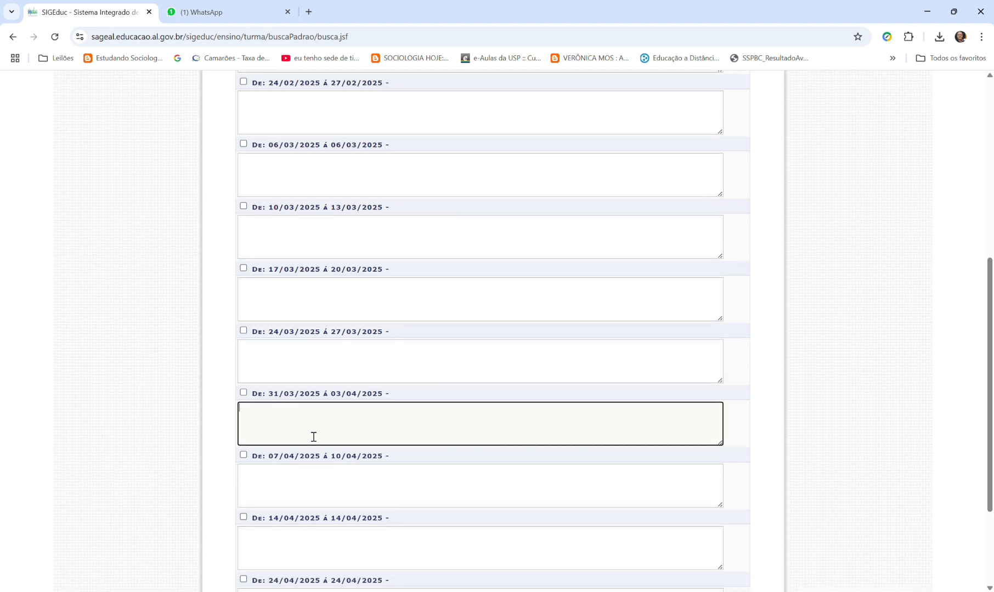
{"action": "scroll", "coordinate": [277, 362], "scroll_direction": "up", "scroll_amount": 9}
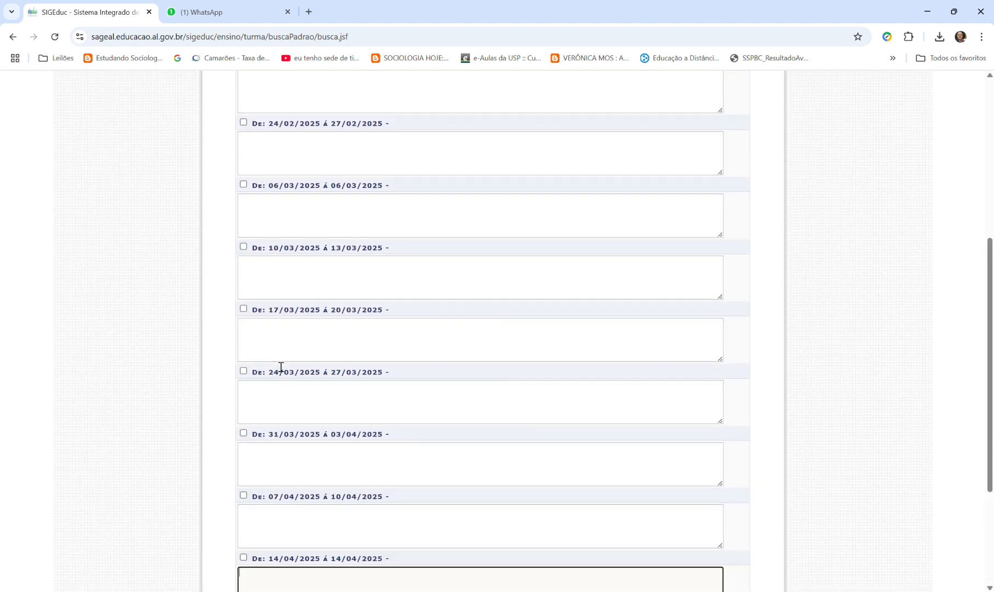
- Select the 1º Unidade periods 10/02 to 13/02, 17/02 to 20/02, 24/02 to 27/02 and 06/03/2025
{"action": "left_click", "coordinate": [244, 279]}
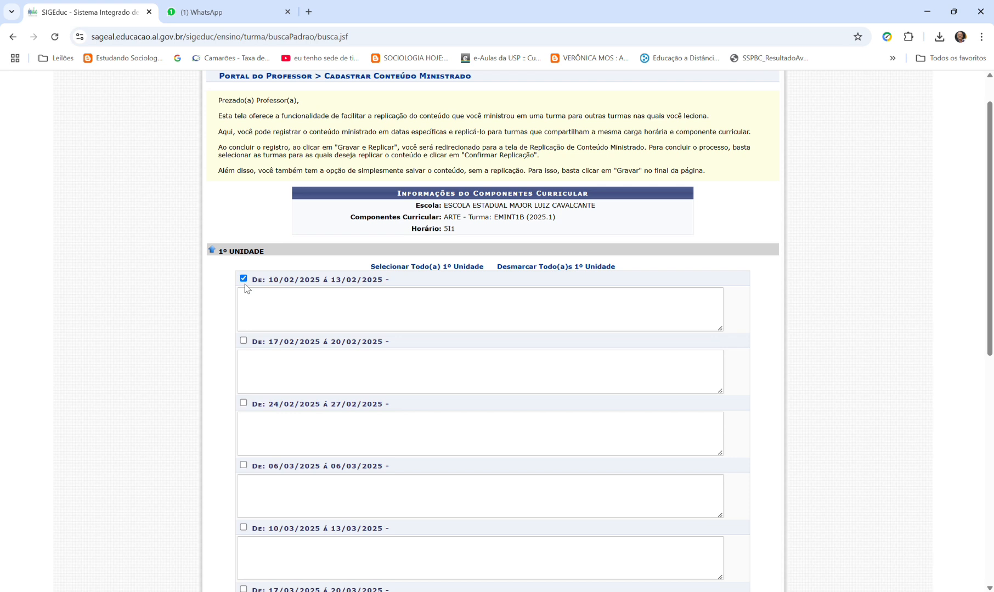
{"action": "left_click", "coordinate": [244, 342]}
{"action": "left_click", "coordinate": [244, 404]}
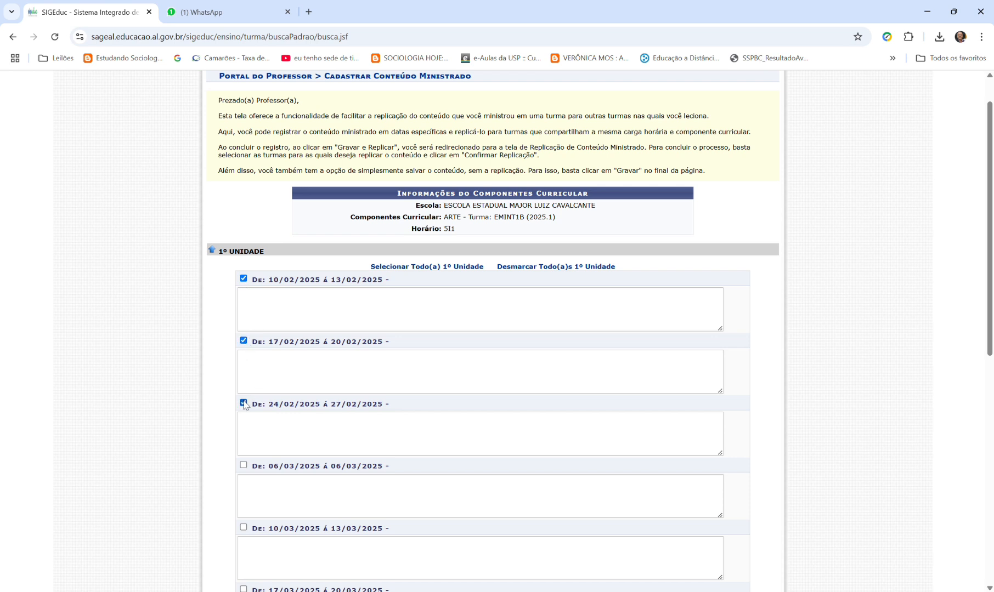
{"action": "left_click", "coordinate": [244, 466]}
{"action": "scroll", "coordinate": [265, 473], "scroll_direction": "down", "scroll_amount": 1}
{"action": "scroll", "coordinate": [266, 472], "scroll_direction": "down", "scroll_amount": 3}
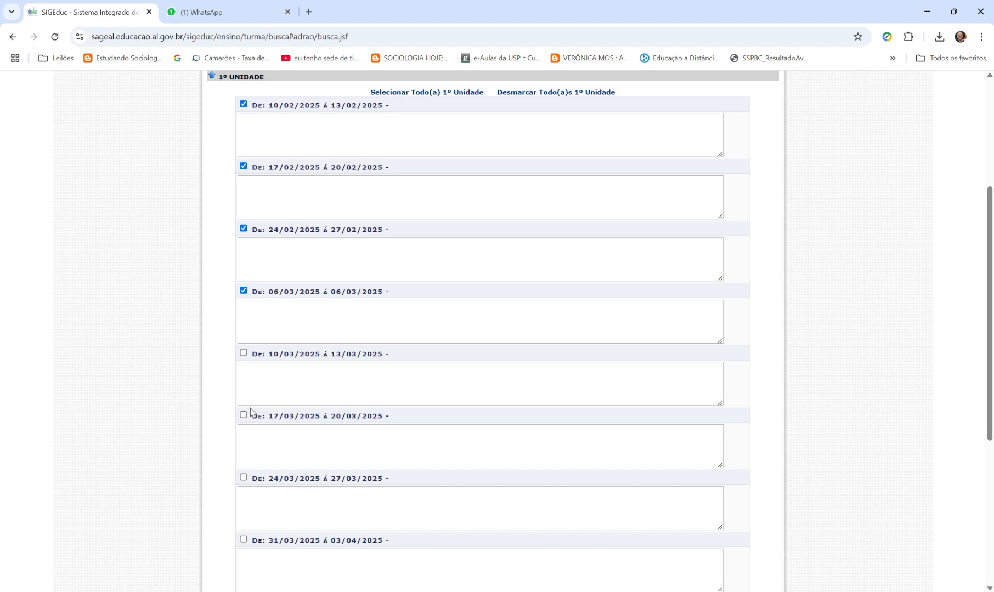
- Select the remaining 1º Unidade periods from 10/03 to 13/03/2025 through 24/04/2025
{"action": "left_click", "coordinate": [243, 353]}
{"action": "left_click", "coordinate": [243, 416]}
{"action": "scroll", "coordinate": [317, 412], "scroll_direction": "down", "scroll_amount": 3}
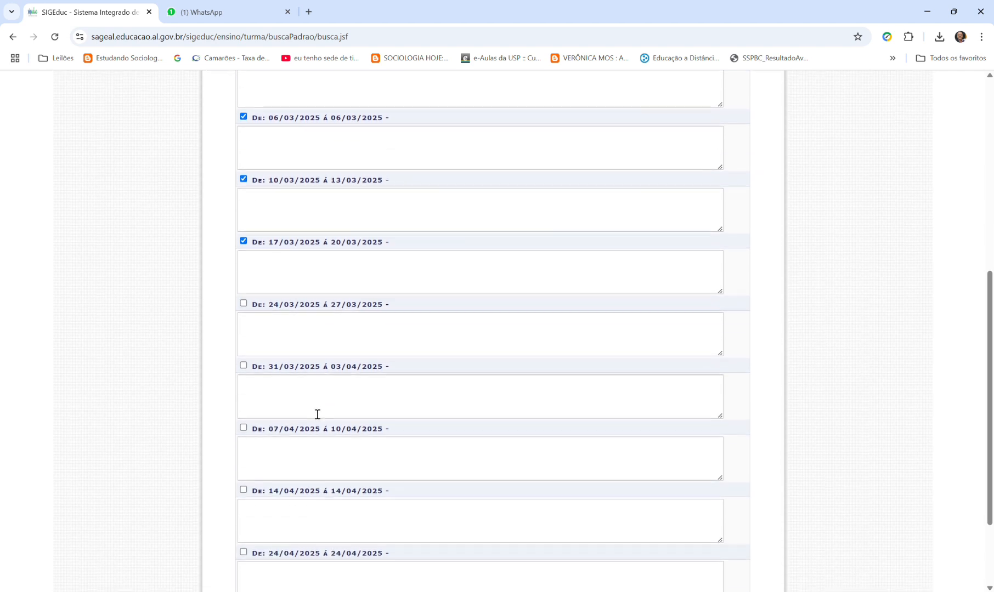
{"action": "left_click", "coordinate": [266, 340]}
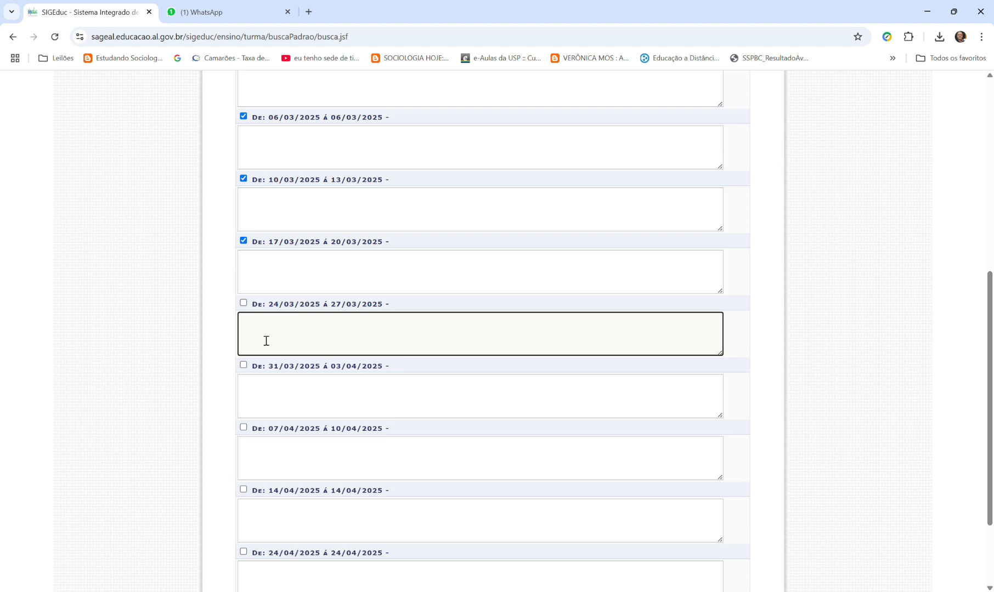
{"action": "scroll", "coordinate": [274, 346], "scroll_direction": "down", "scroll_amount": 2}
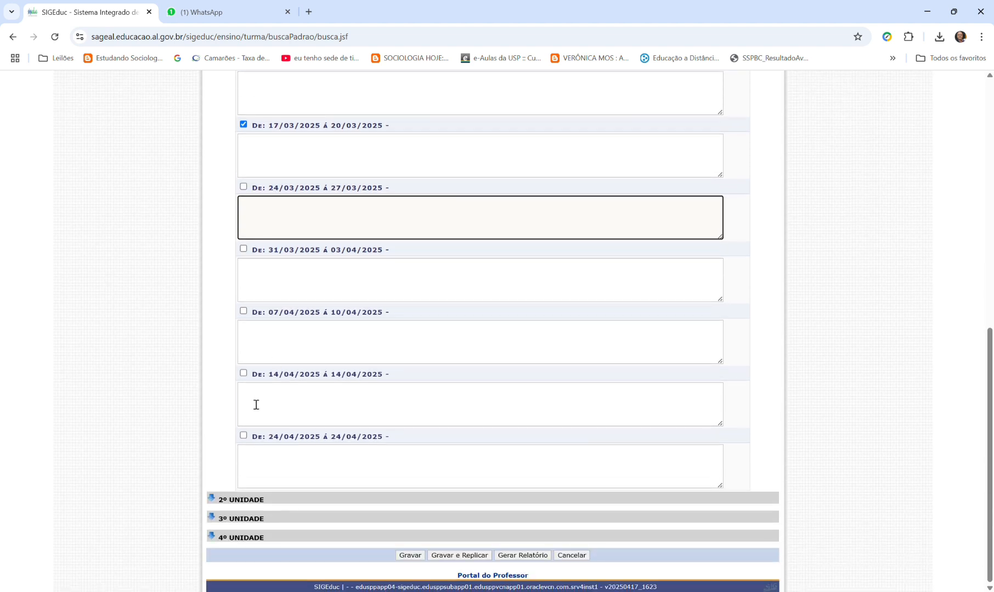
{"action": "left_click", "coordinate": [243, 435]}
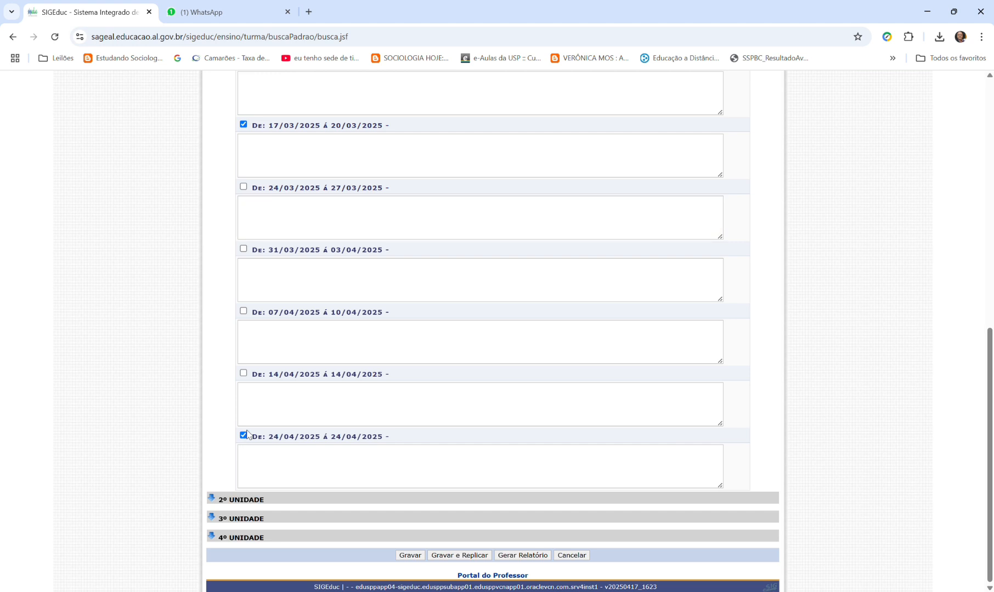
{"action": "left_click", "coordinate": [244, 311]}
{"action": "left_click", "coordinate": [244, 373]}
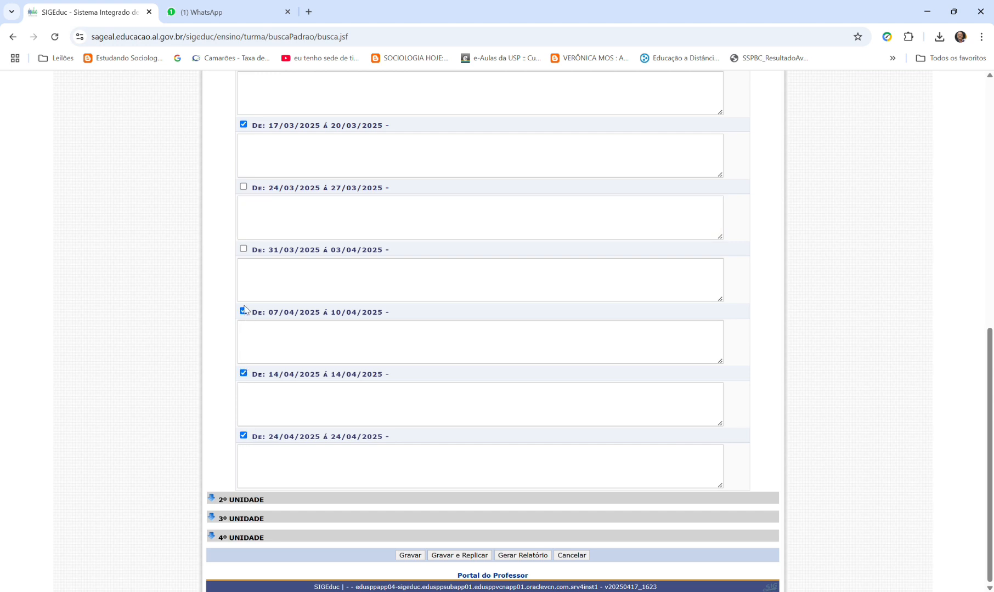
{"action": "left_click", "coordinate": [244, 249]}
{"action": "left_click", "coordinate": [244, 187]}
- Look through the 1º Unidade content fields for each period and the save and replicate options on the form
{"action": "scroll", "coordinate": [258, 231], "scroll_direction": "up", "scroll_amount": 6}
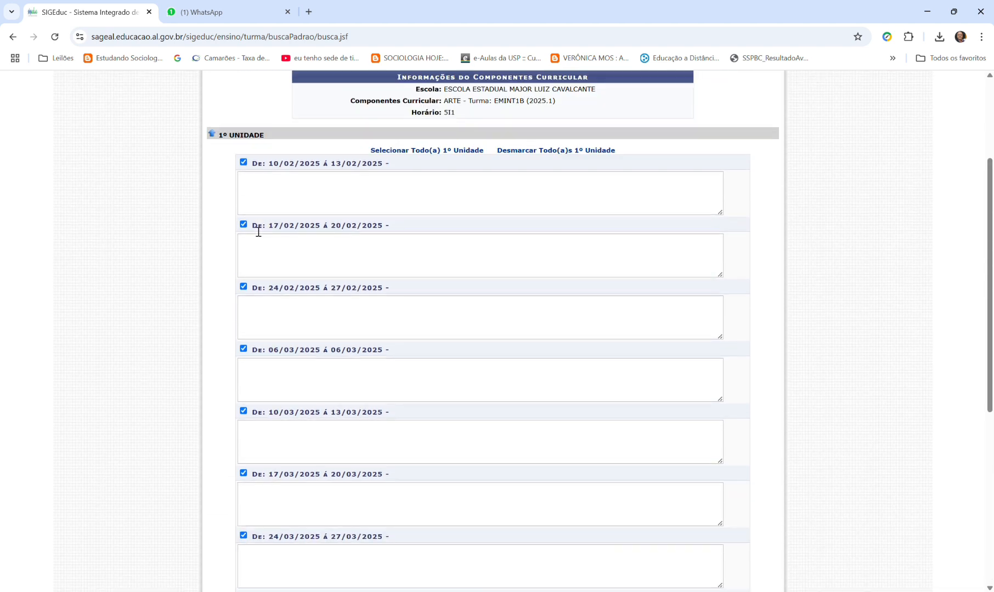
{"action": "left_click", "coordinate": [298, 195]}
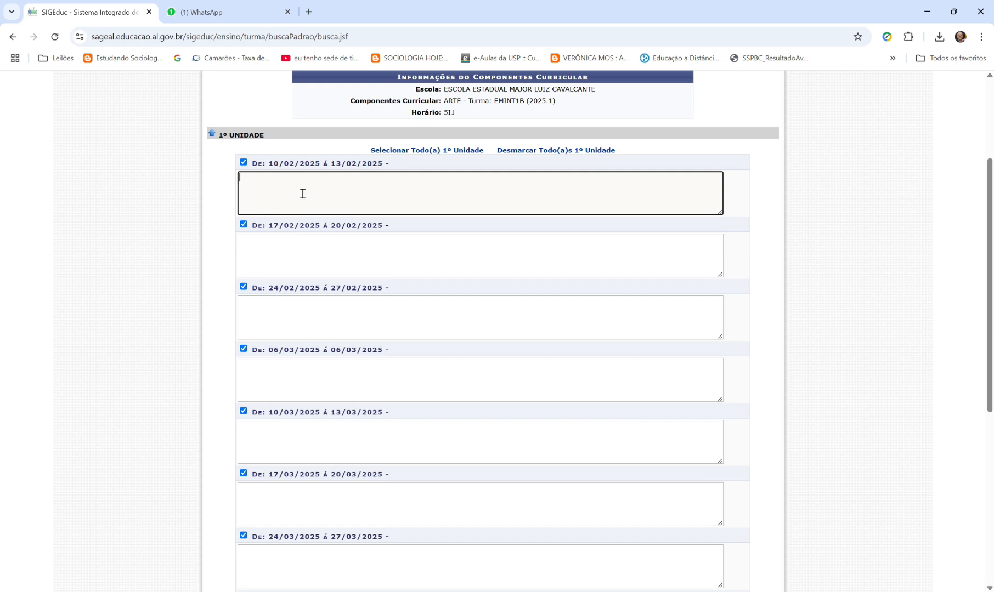
{"action": "left_click", "coordinate": [284, 247]}
{"action": "scroll", "coordinate": [439, 329], "scroll_direction": "down", "scroll_amount": 6}
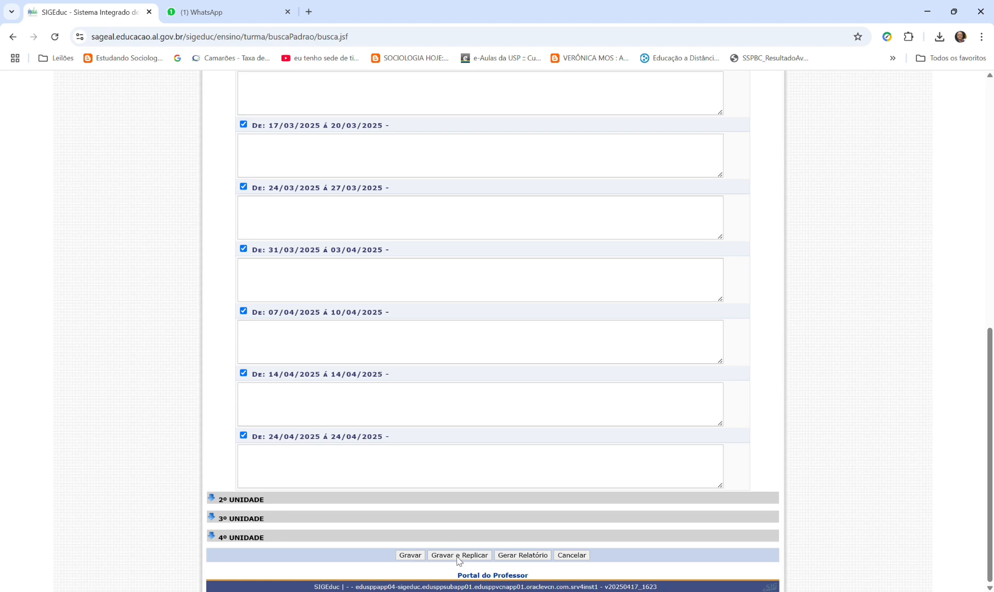
{"action": "scroll", "coordinate": [415, 537], "scroll_direction": "up", "scroll_amount": 8}
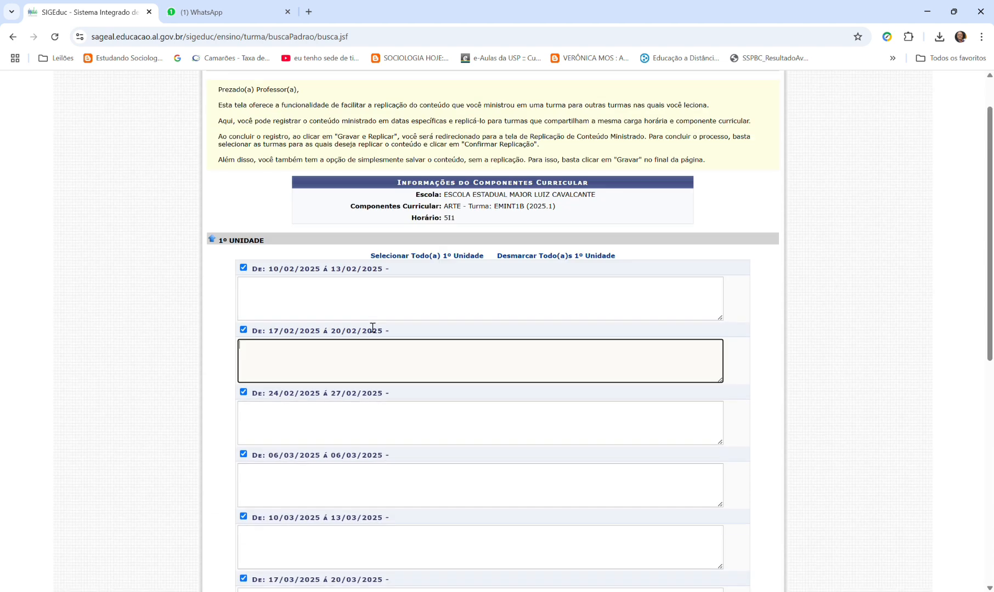
{"action": "scroll", "coordinate": [356, 428], "scroll_direction": "down", "scroll_amount": 6}
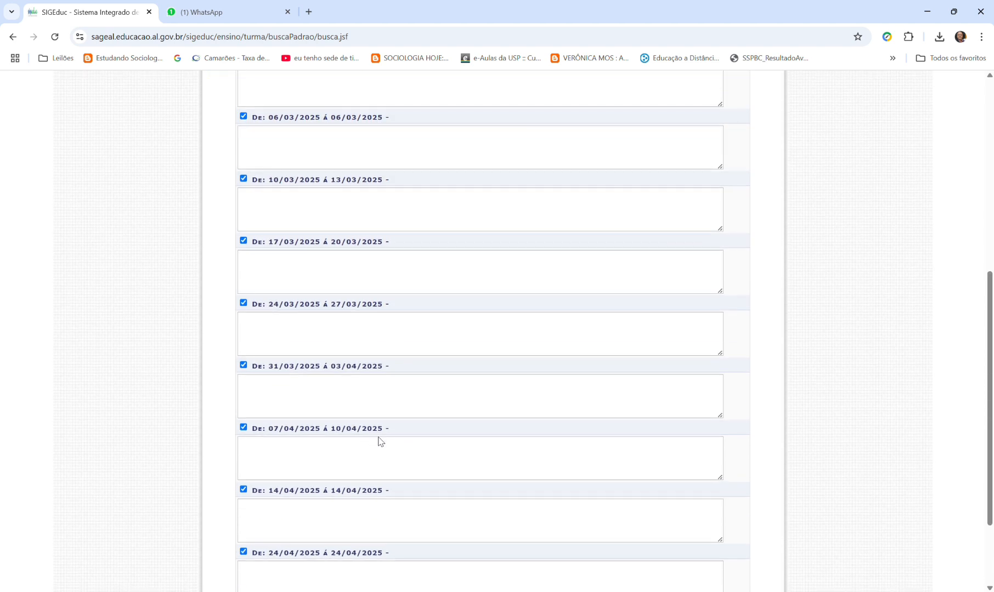
{"action": "scroll", "coordinate": [381, 441], "scroll_direction": "down", "scroll_amount": 3}
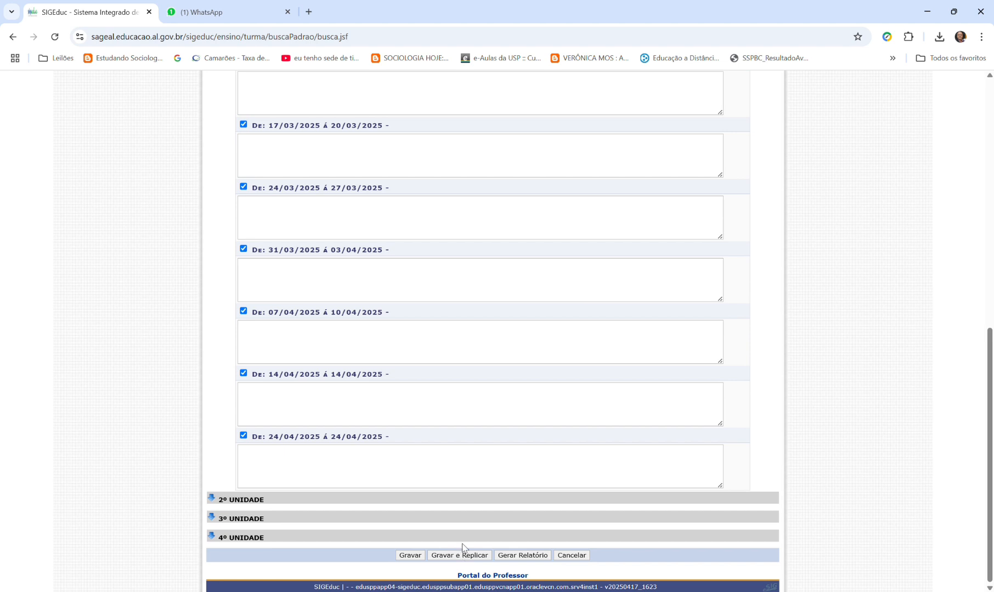
{"action": "scroll", "coordinate": [390, 493], "scroll_direction": "up", "scroll_amount": 10}
{"action": "scroll", "coordinate": [282, 395], "scroll_direction": "down", "scroll_amount": 10}
- Expand 2º Unidade and compare its weekly dates and content fields with those of 1º Unidade
{"action": "left_click", "coordinate": [242, 499]}
{"action": "scroll", "coordinate": [323, 452], "scroll_direction": "down", "scroll_amount": 7}
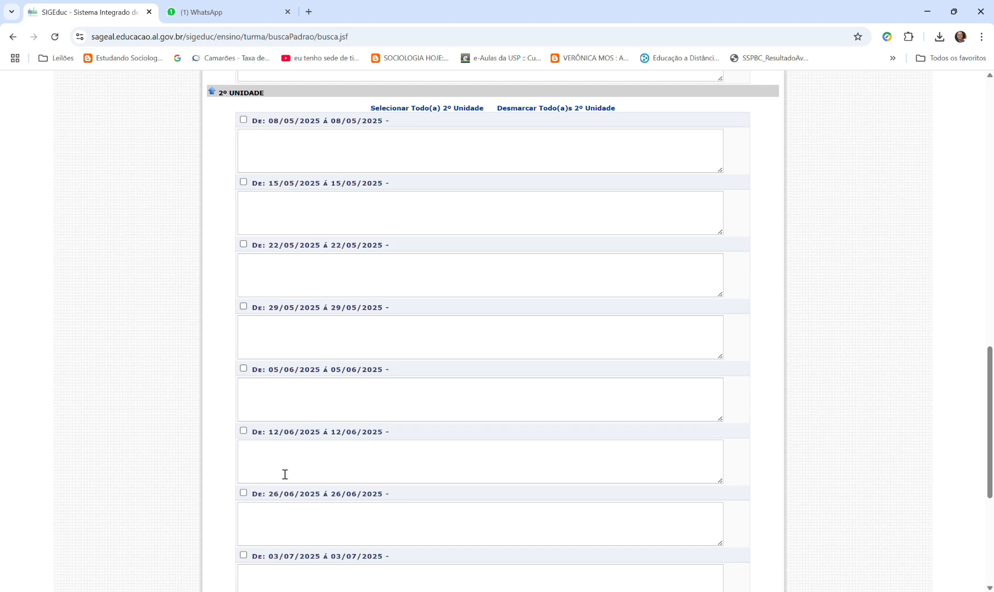
{"action": "scroll", "coordinate": [284, 171], "scroll_direction": "up", "scroll_amount": 10}
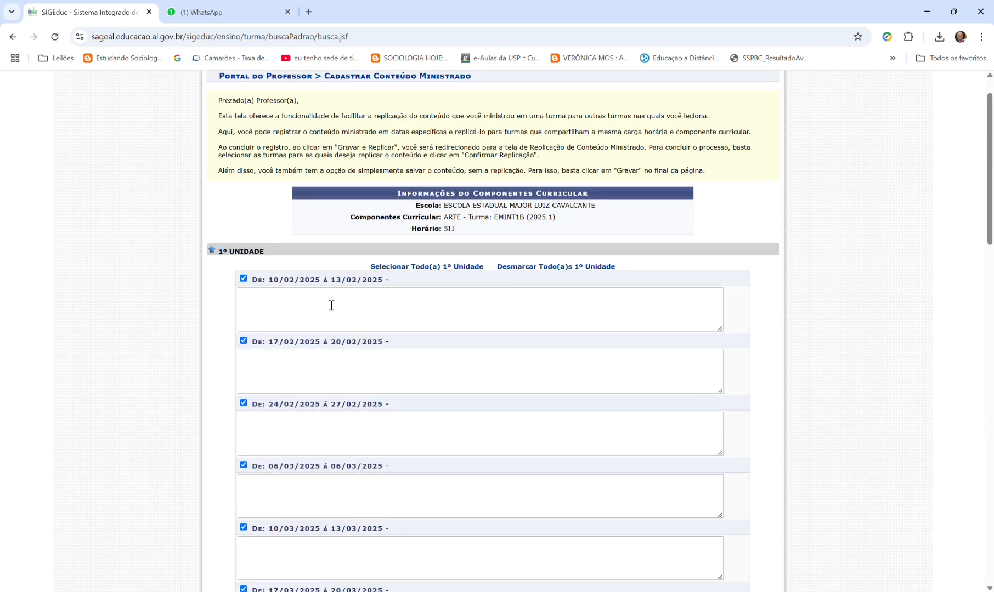
{"action": "scroll", "coordinate": [259, 307], "scroll_direction": "down", "scroll_amount": 10}
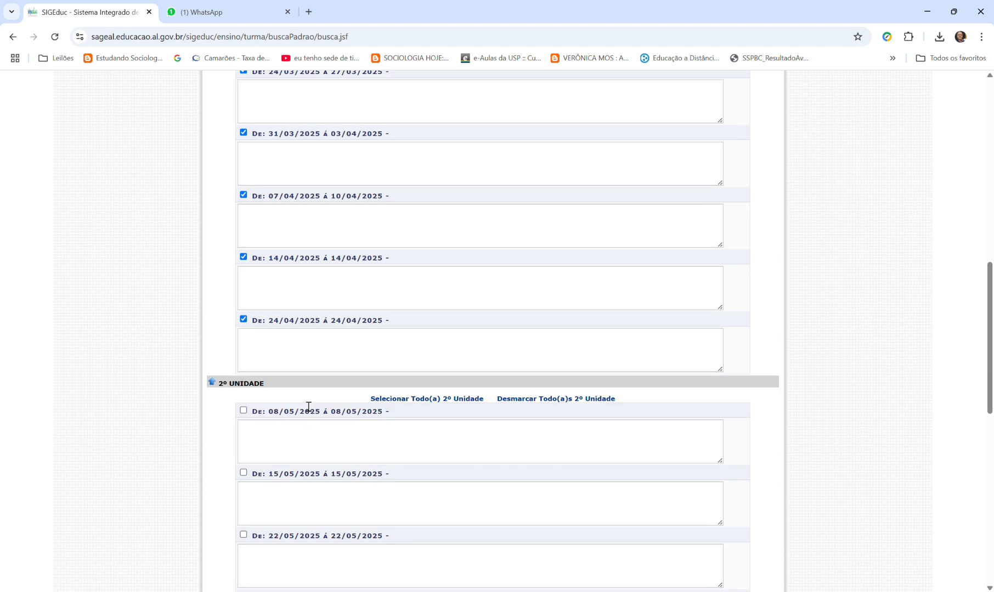
{"action": "scroll", "coordinate": [330, 359], "scroll_direction": "up", "scroll_amount": 8}
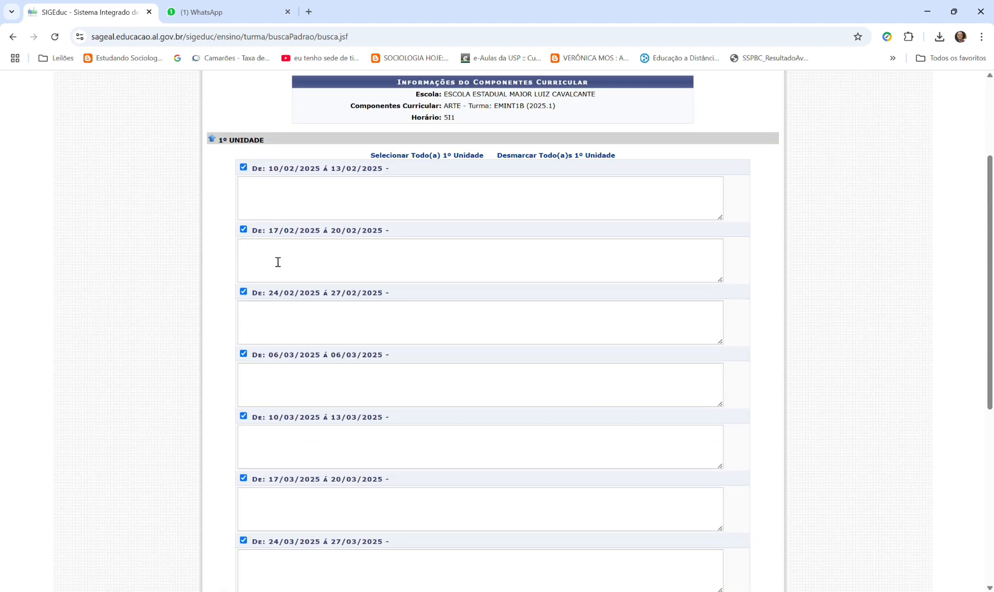
{"action": "scroll", "coordinate": [278, 262], "scroll_direction": "up", "scroll_amount": 3}
{"action": "left_click", "coordinate": [292, 359]}
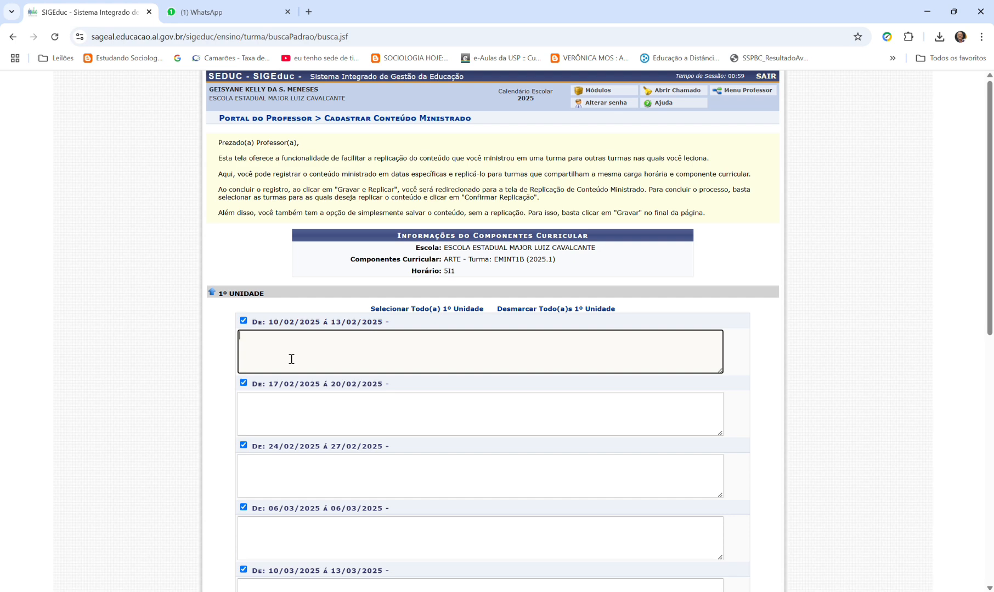
{"action": "scroll", "coordinate": [384, 381], "scroll_direction": "down", "scroll_amount": 9}
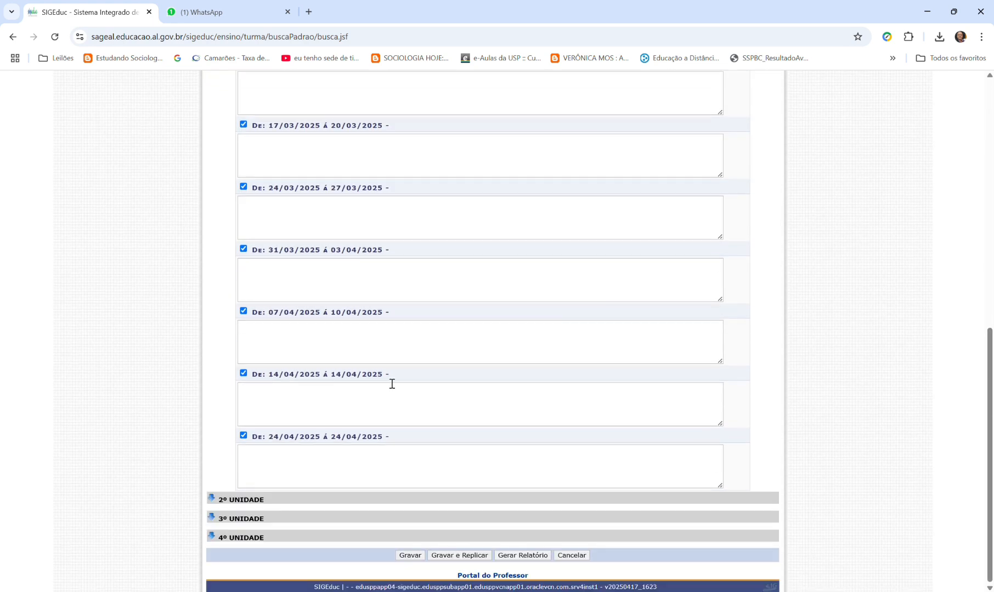
- Try cancelling the content registration, but decline the confirmation and stay on the form
{"action": "left_click", "coordinate": [581, 556]}
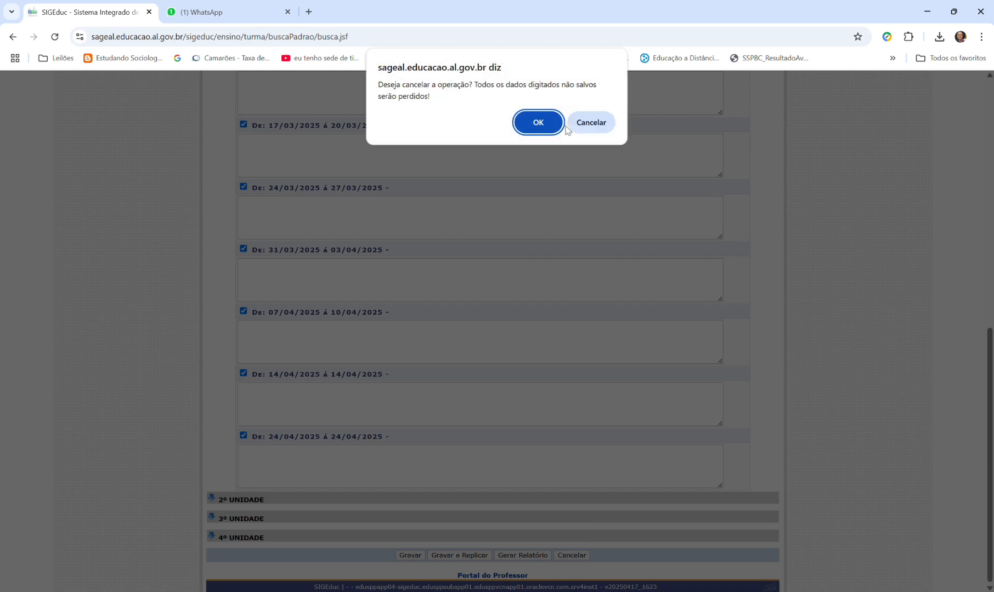
{"action": "left_click", "coordinate": [590, 122]}
{"action": "scroll", "coordinate": [545, 280], "scroll_direction": "up", "scroll_amount": 6}
{"action": "scroll", "coordinate": [544, 280], "scroll_direction": "up", "scroll_amount": 3}
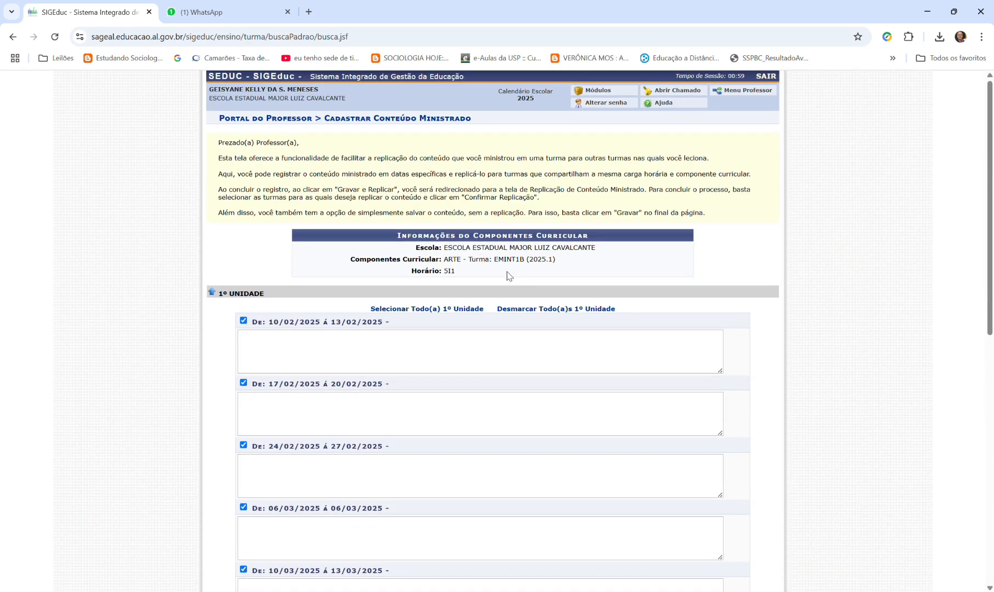
- Return to the Portal do Professor and open Lançar Resultados for the 2025 EMINT1B Arte class
{"action": "left_click", "coordinate": [611, 94]}
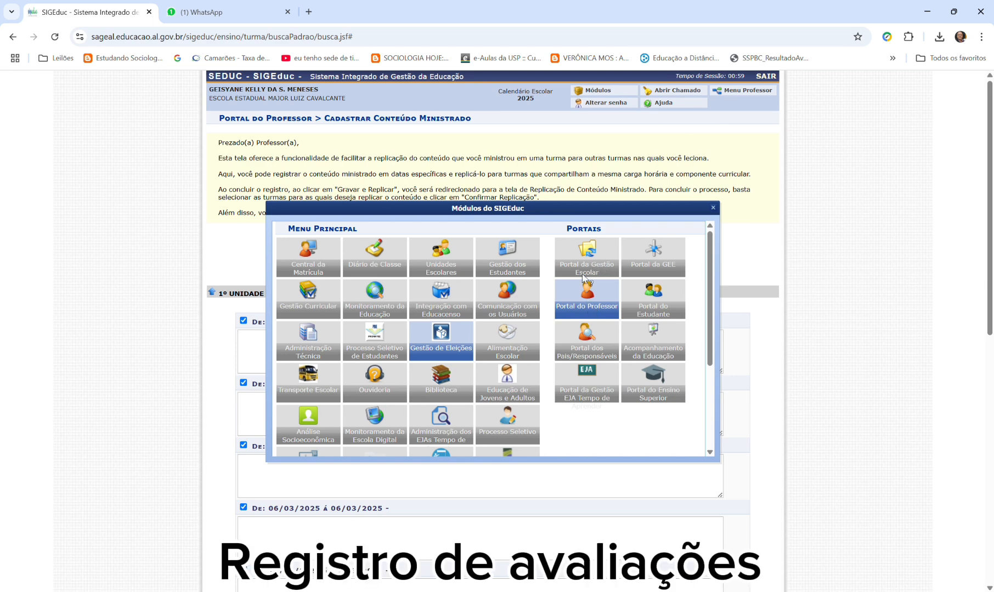
{"action": "left_click", "coordinate": [587, 311]}
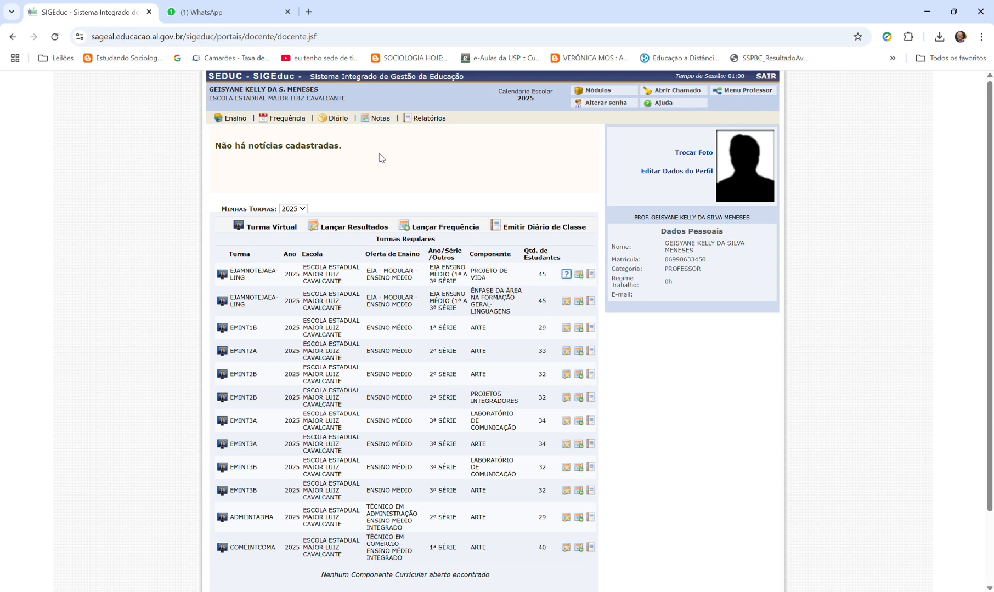
{"action": "mouse_move", "coordinate": [282, 120]}
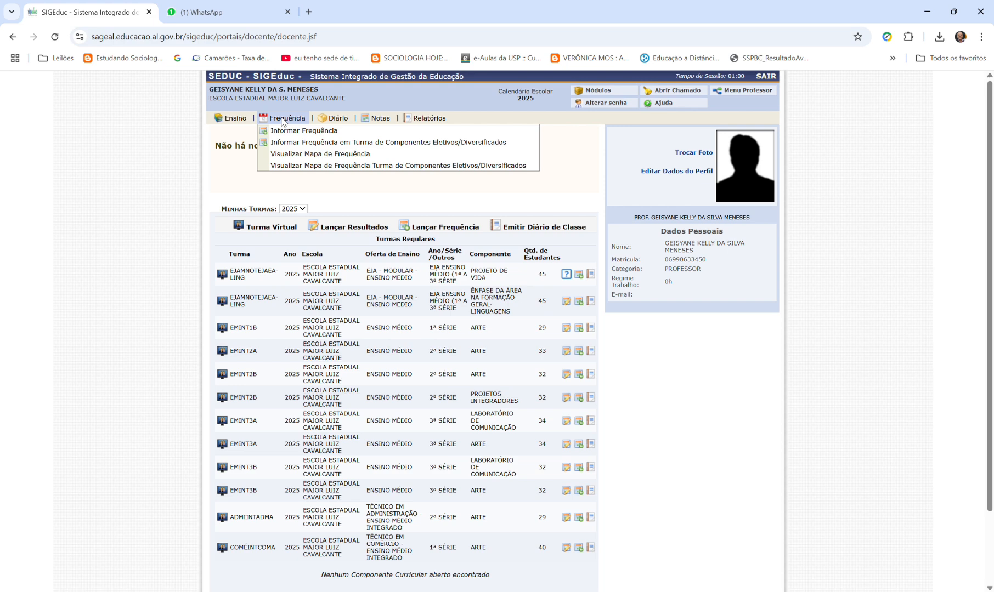
{"action": "mouse_move", "coordinate": [335, 120]}
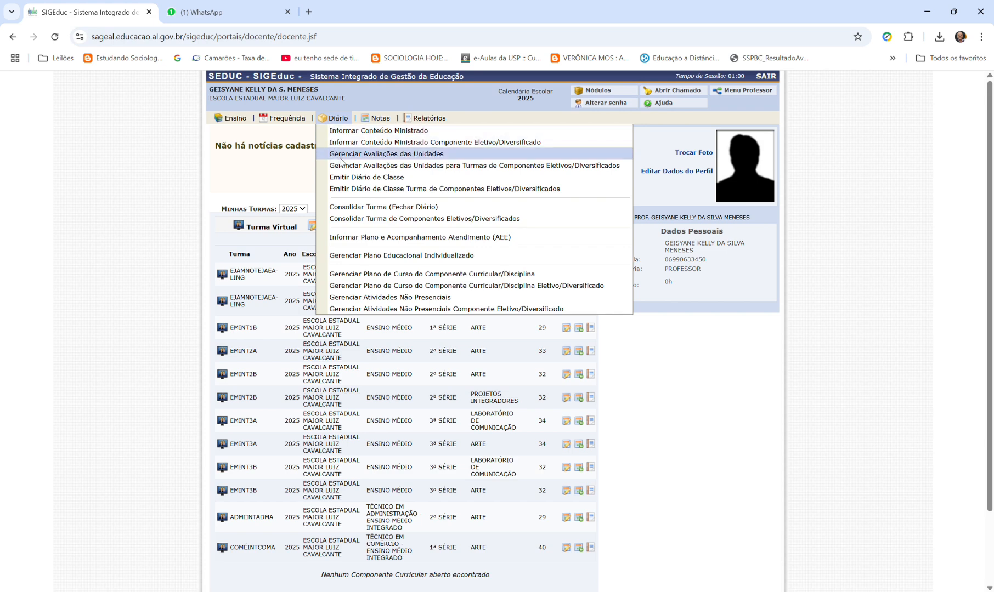
{"action": "mouse_move", "coordinate": [378, 118]}
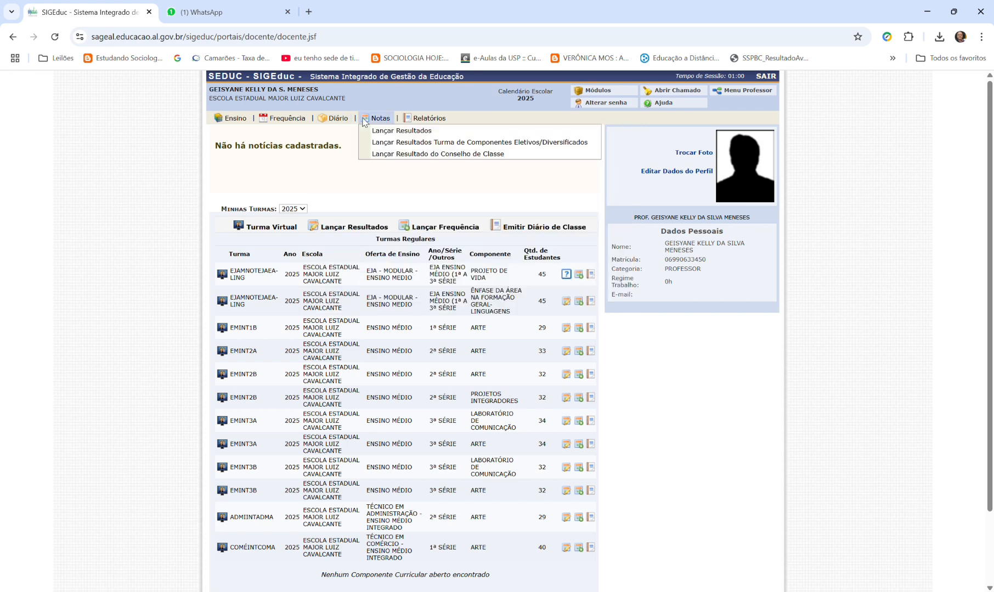
{"action": "left_click", "coordinate": [416, 134]}
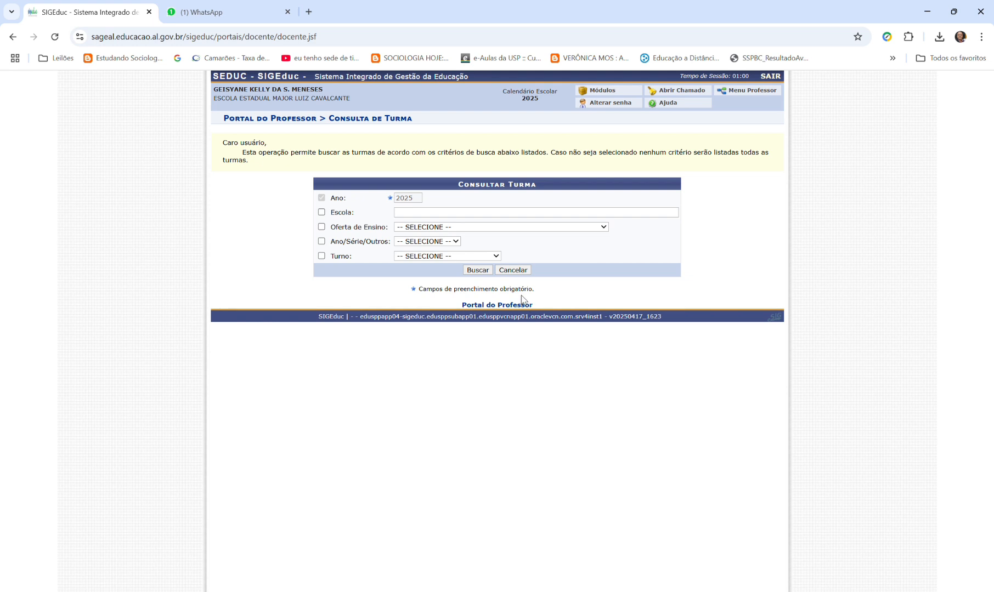
{"action": "left_click", "coordinate": [477, 270]}
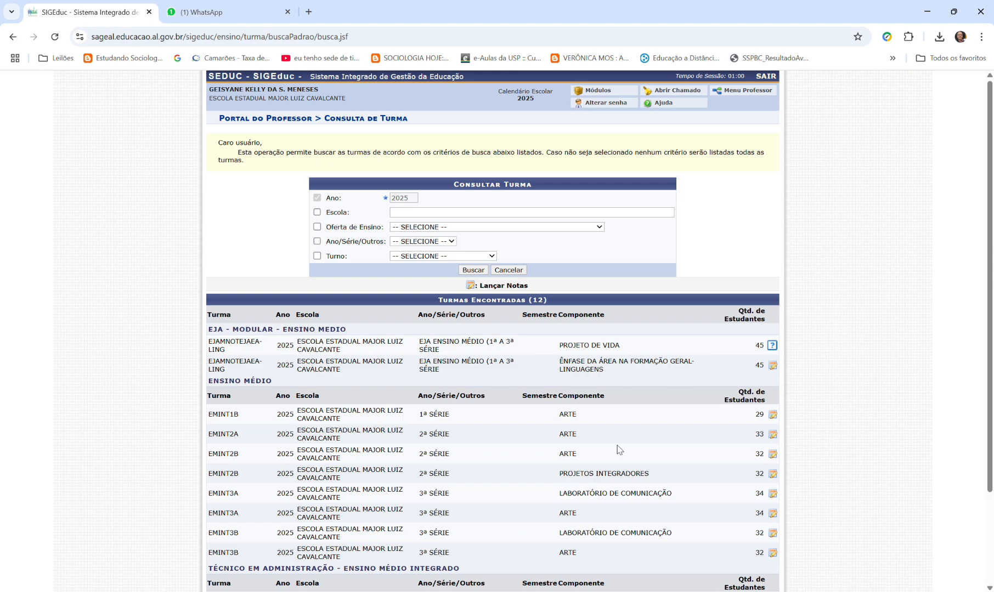
{"action": "left_click", "coordinate": [773, 415]}
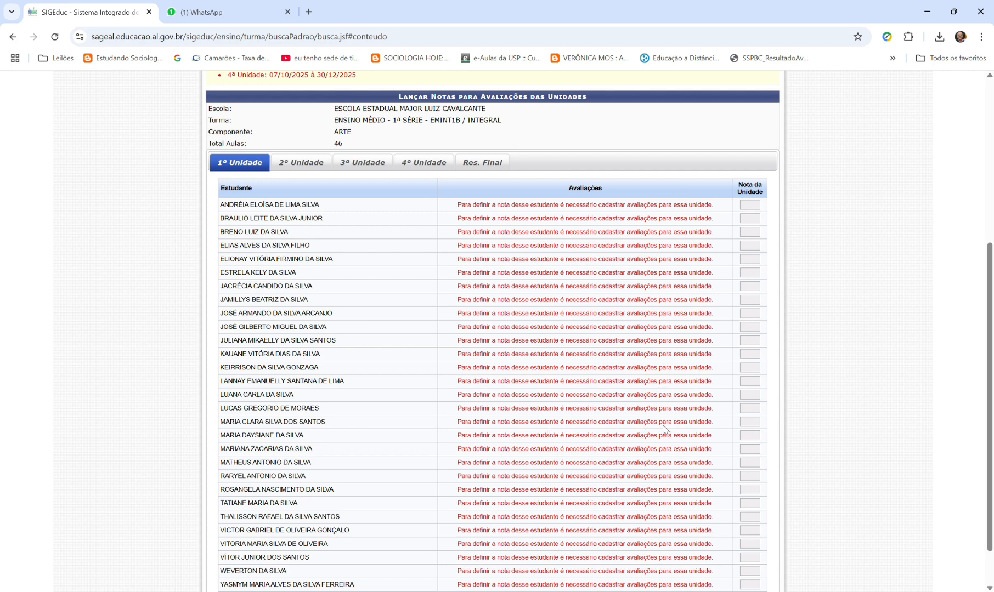
- Look through the 2º, 3º and 4º Unidade and Res. Final grade tables, ending on 1º Unidade and the grade-entry instructions
{"action": "left_click", "coordinate": [318, 160]}
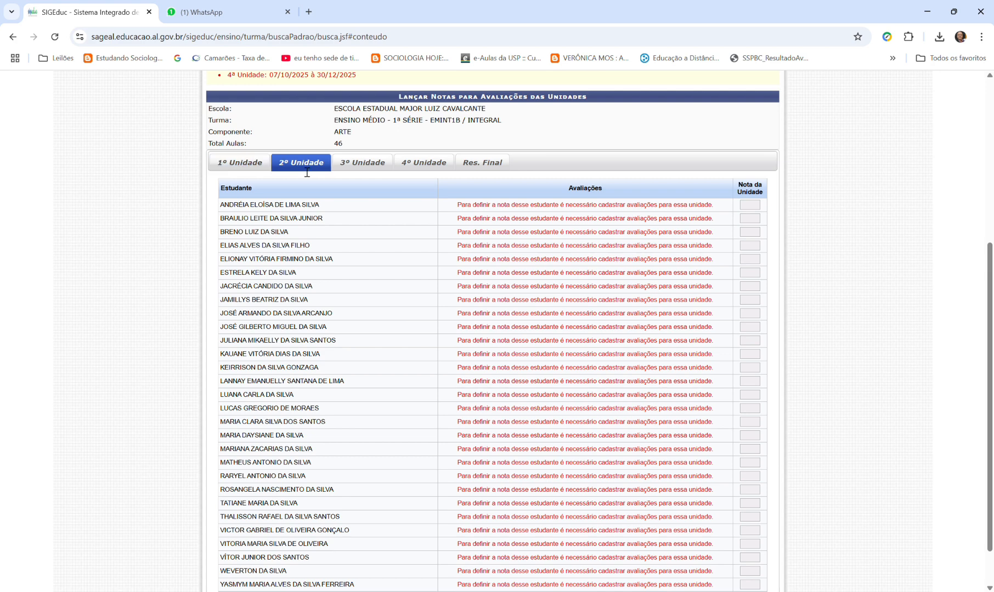
{"action": "left_click", "coordinate": [382, 171]}
{"action": "left_click", "coordinate": [418, 166]}
{"action": "left_click", "coordinate": [478, 164]}
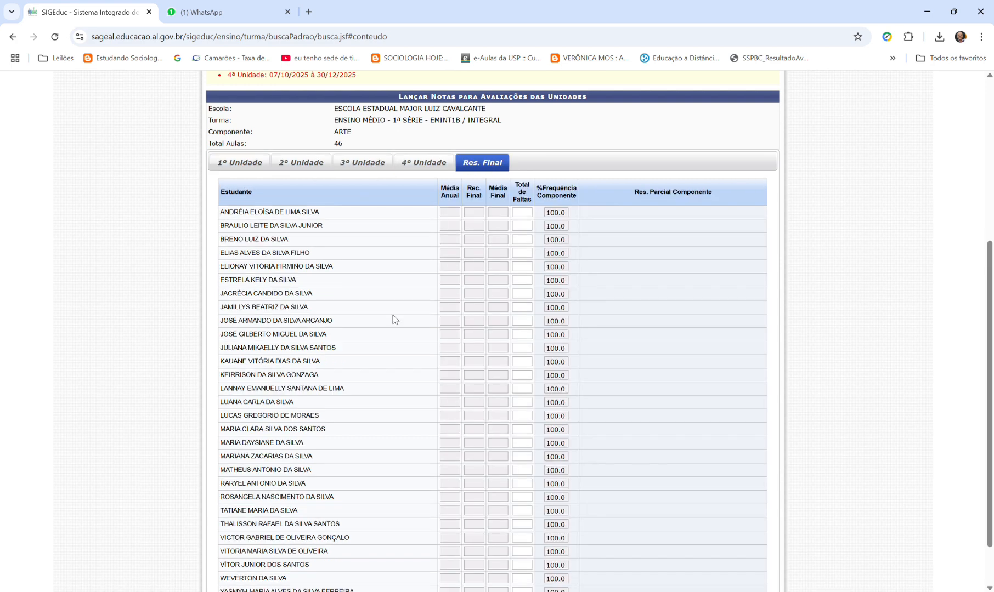
{"action": "left_click", "coordinate": [238, 165]}
{"action": "scroll", "coordinate": [324, 219], "scroll_direction": "up", "scroll_amount": 5}
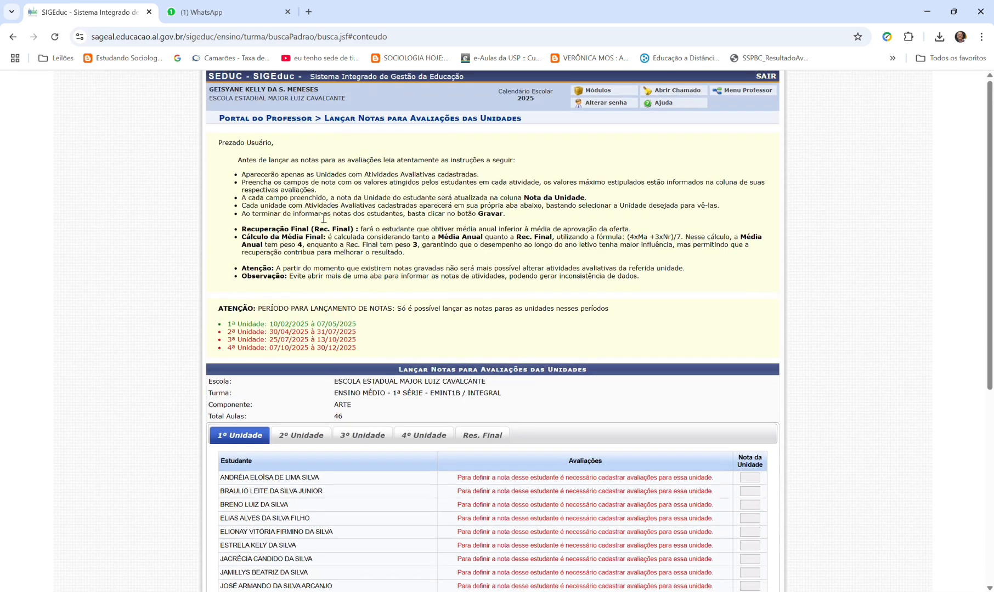
- Return to the Portal do Professor and open Gerenciar Avaliações das Unidades for the 2025 EMINT1B Arte class
{"action": "left_click", "coordinate": [577, 91]}
{"action": "left_click", "coordinate": [586, 299]}
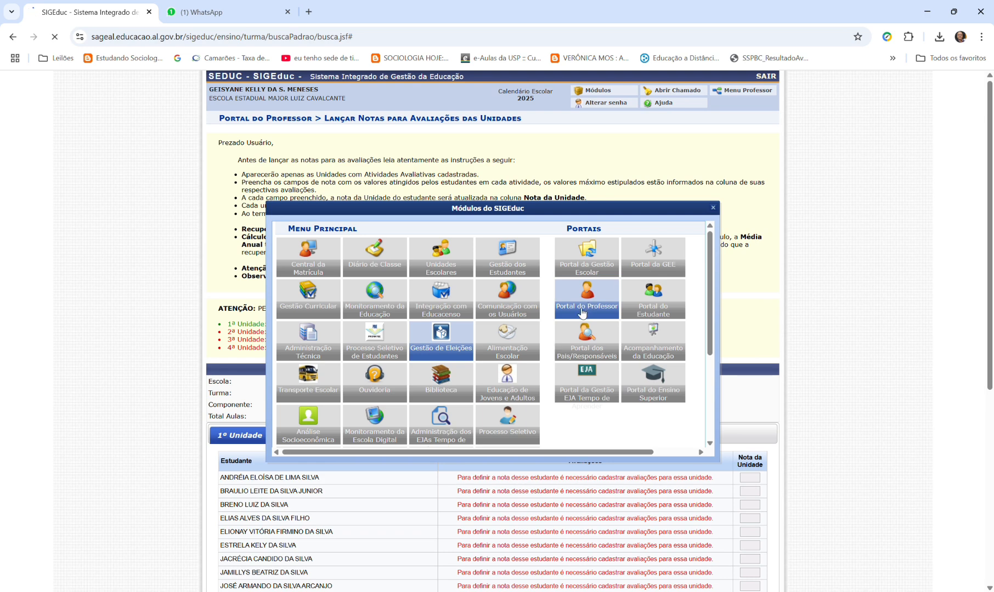
{"action": "mouse_move", "coordinate": [347, 122]}
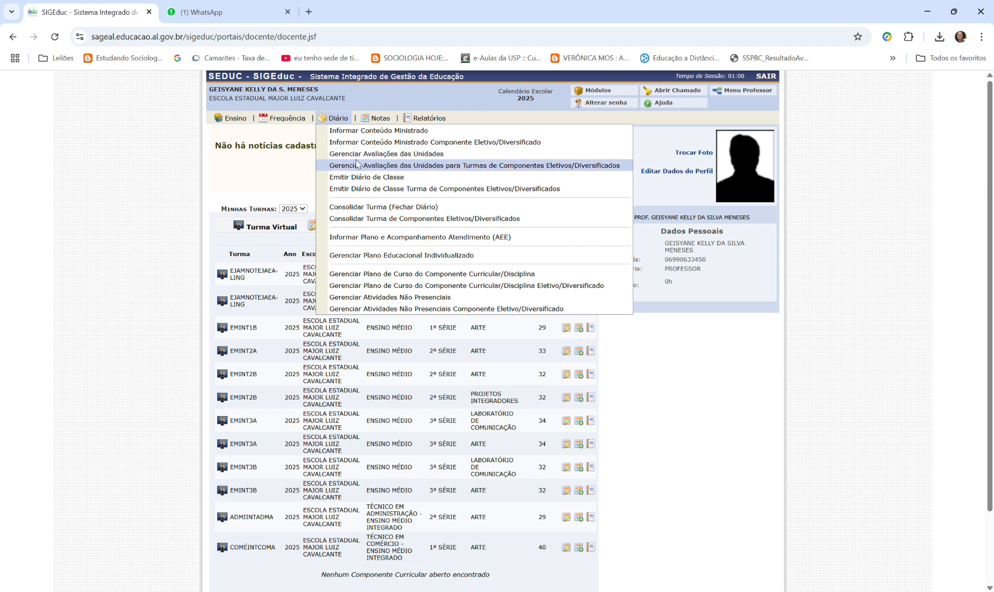
{"action": "left_click", "coordinate": [392, 157]}
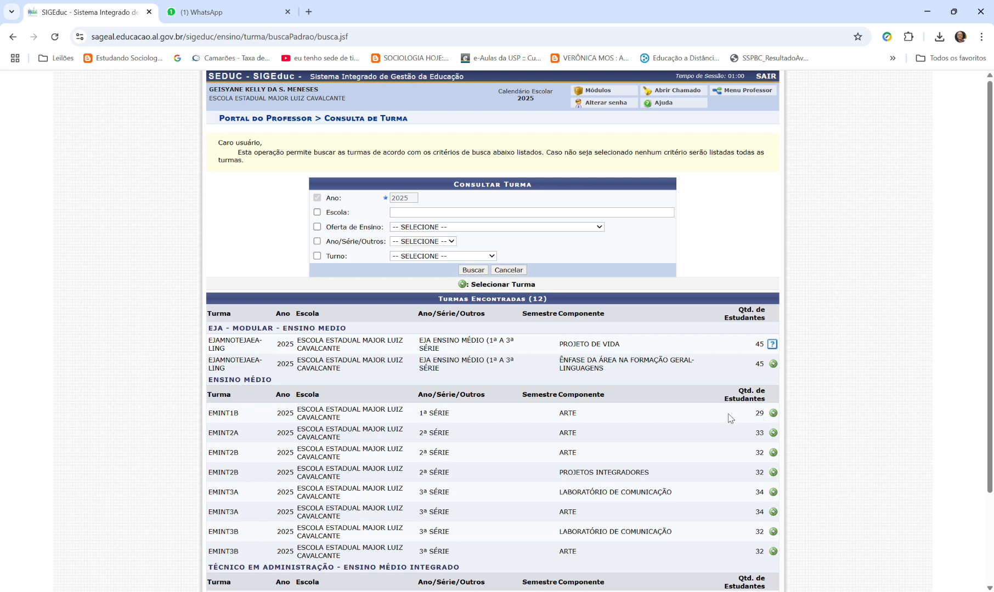
{"action": "left_click", "coordinate": [773, 413]}
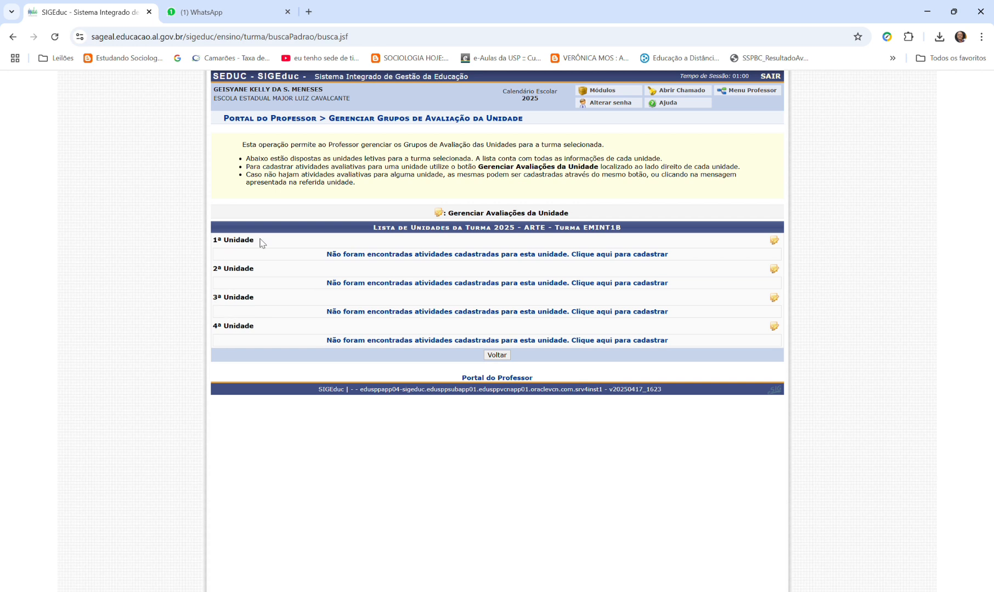
- Open the assessment registration for the 1ª Unidade and enter "atv 1" as the activity description
{"action": "left_click", "coordinate": [780, 241]}
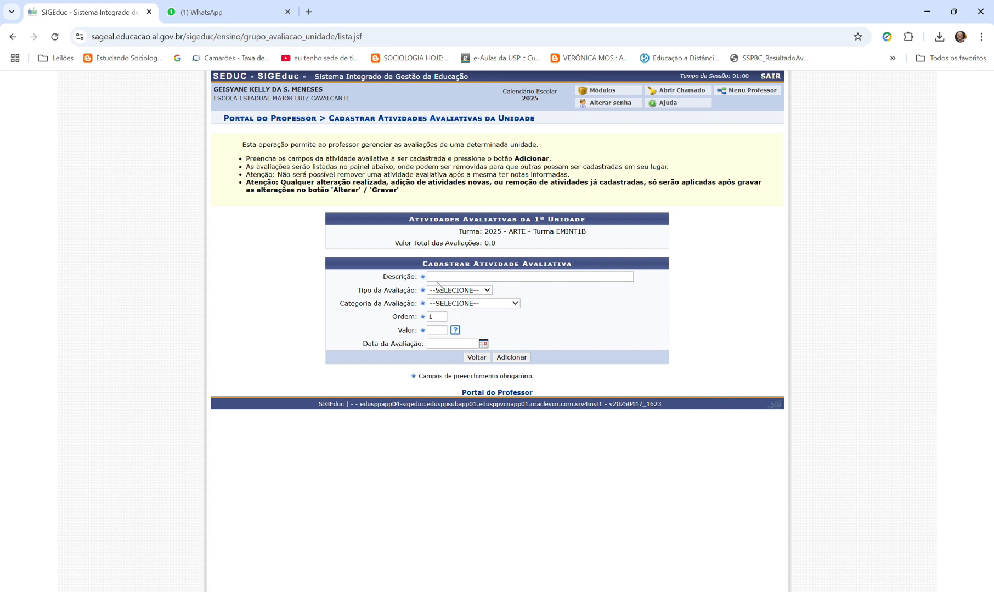
{"action": "left_click", "coordinate": [452, 277]}
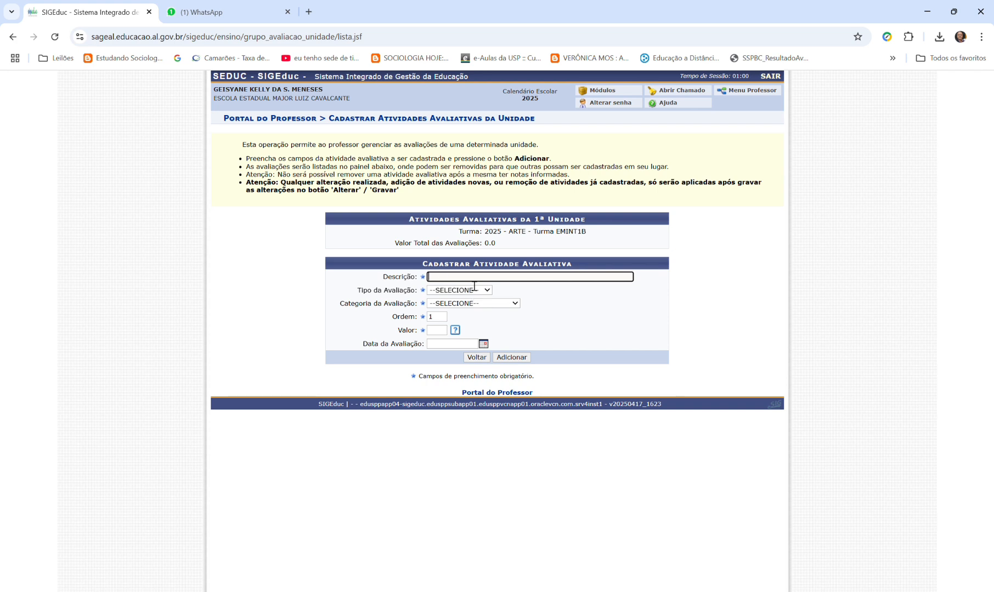
{"action": "type", "text": "at"}
{"action": "key", "text": "BackSpace"}
{"action": "key", "text": "BackSpace"}
{"action": "type", "text": "atav"}
{"action": "key", "text": "BackSpace"}
{"action": "key", "text": "BackSpace"}
{"action": "key", "text": "BackSpace"}
{"action": "type", "text": "atv 1"}
- Set the assessment type of atv 1 to Debate and its category to Atividade Presencial
{"action": "left_click", "coordinate": [459, 294]}
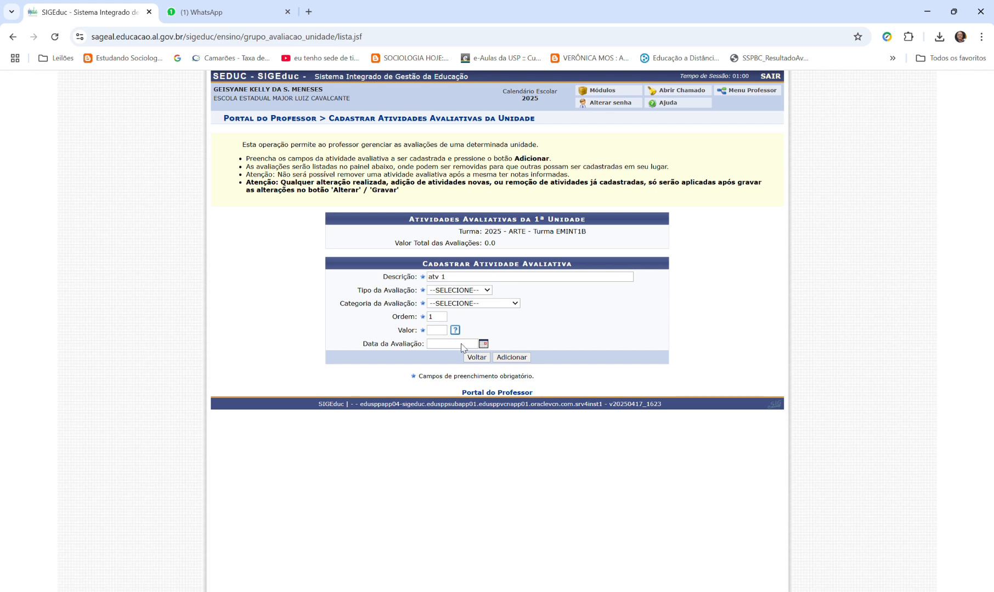
{"action": "left_click", "coordinate": [466, 339]}
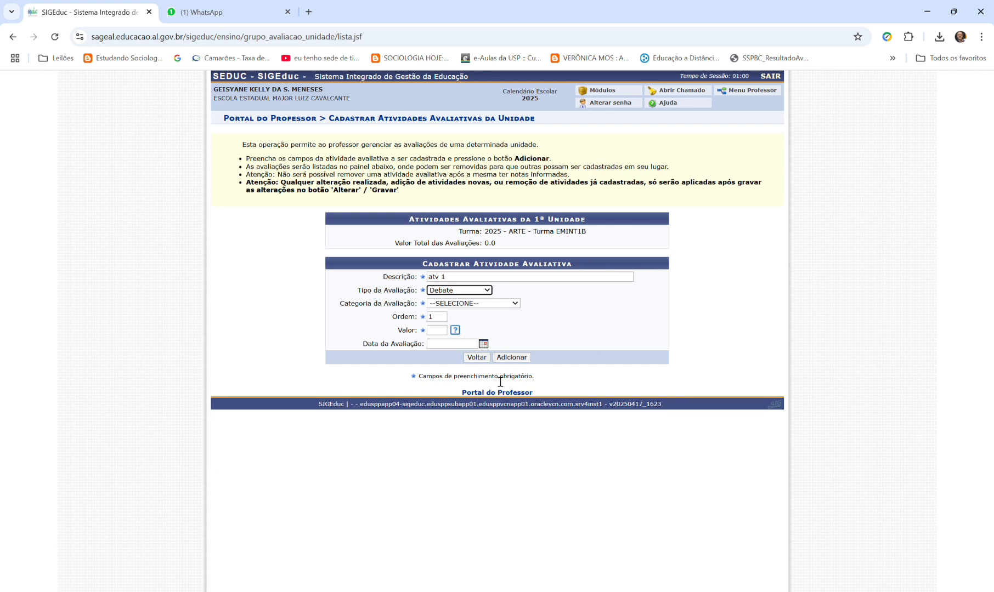
{"action": "left_click", "coordinate": [454, 307]}
{"action": "left_click", "coordinate": [462, 342]}
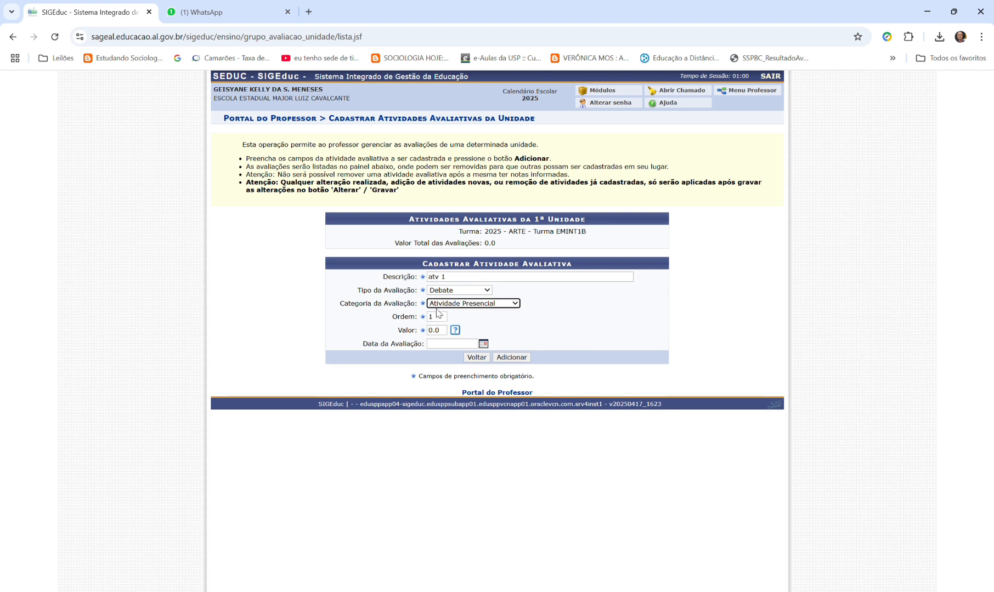
- Set the value of the atv 1 assessment to 2.5
{"action": "left_click", "coordinate": [436, 330]}
{"action": "mouse_move", "coordinate": [454, 329]}
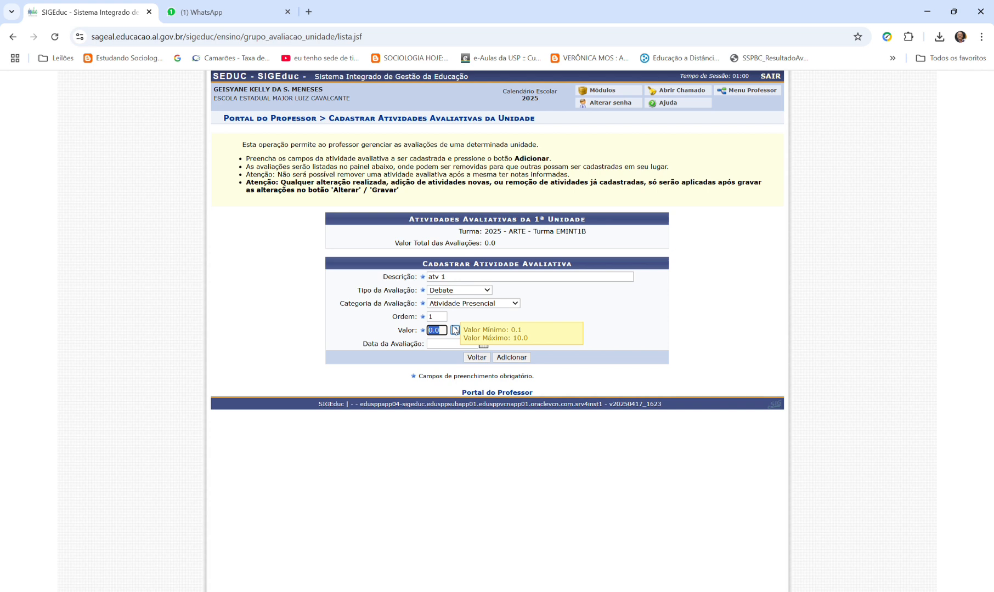
{"action": "key", "text": "BackSpace"}
{"action": "key", "text": "BackSpace"}
{"action": "key", "text": "BackSpace"}
{"action": "key", "text": "BackSpace"}
{"action": "type", "text": "2.5"}
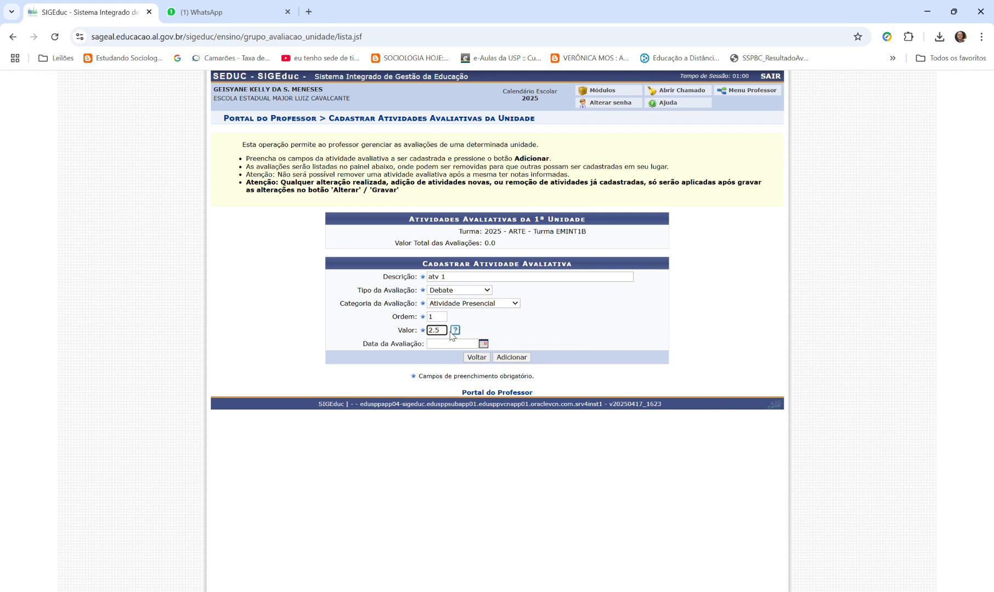
- Set the atv 1 assessment date to 24/02/2025 and add the activity to the unit's list
{"action": "left_click", "coordinate": [441, 348]}
{"action": "left_click", "coordinate": [950, 591]}
{"action": "left_click", "coordinate": [460, 347]}
{"action": "type", "text": "24/02/2025"}
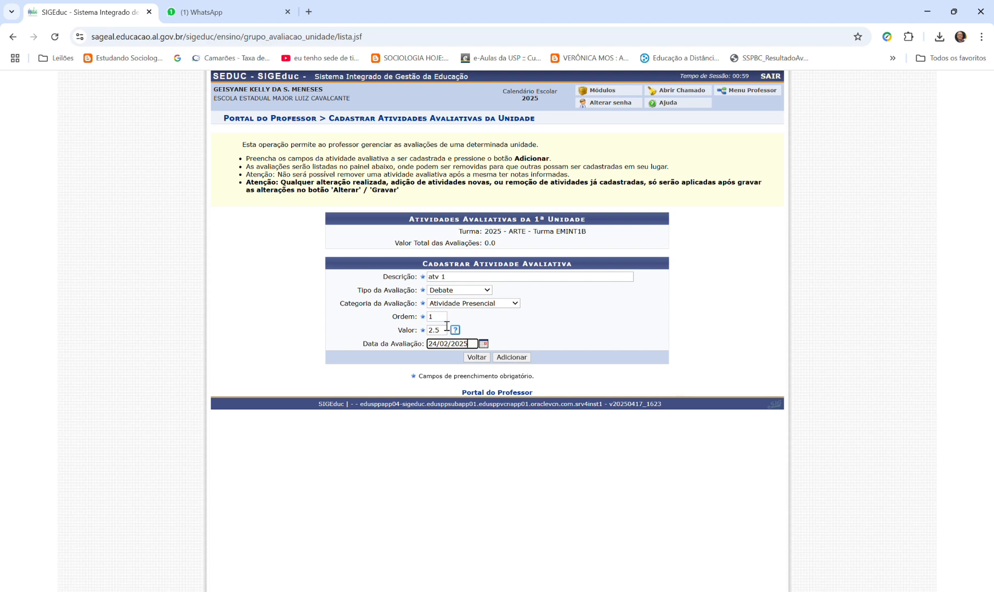
{"action": "left_click", "coordinate": [502, 357]}
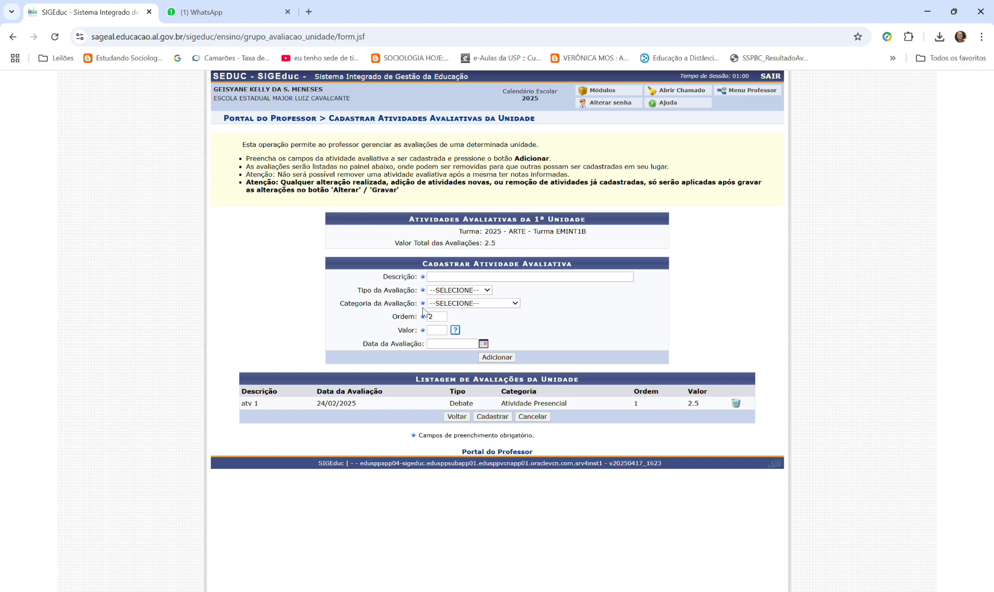
- Describe a second activity as "atv 2", with type Observacao and category Atividade Presencial
{"action": "left_click", "coordinate": [454, 278]}
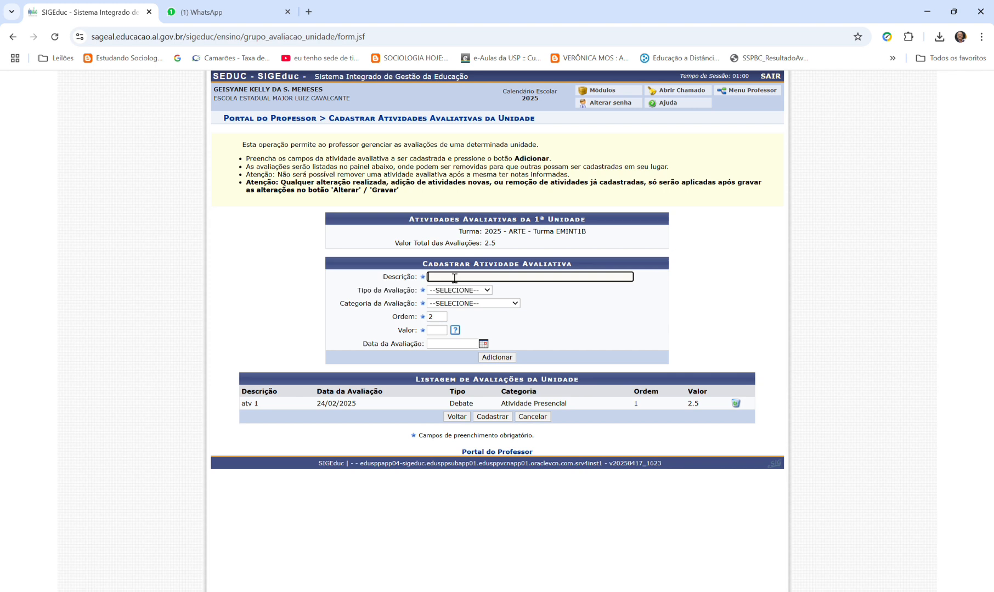
{"action": "type", "text": "atv 1"}
{"action": "key", "text": "BackSpace"}
{"action": "type", "text": "2"}
{"action": "left_click", "coordinate": [457, 291]}
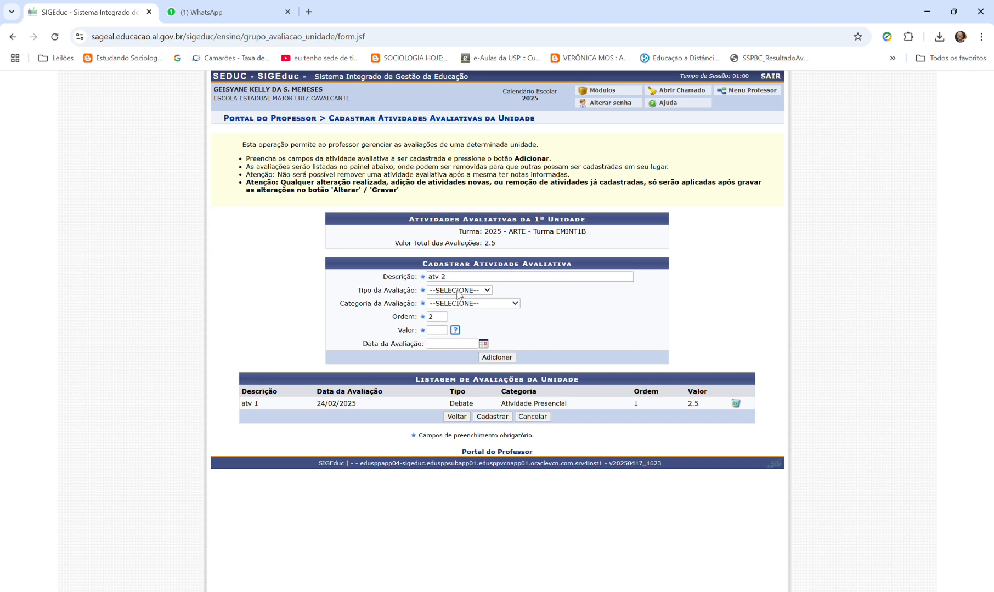
{"action": "left_click", "coordinate": [458, 354]}
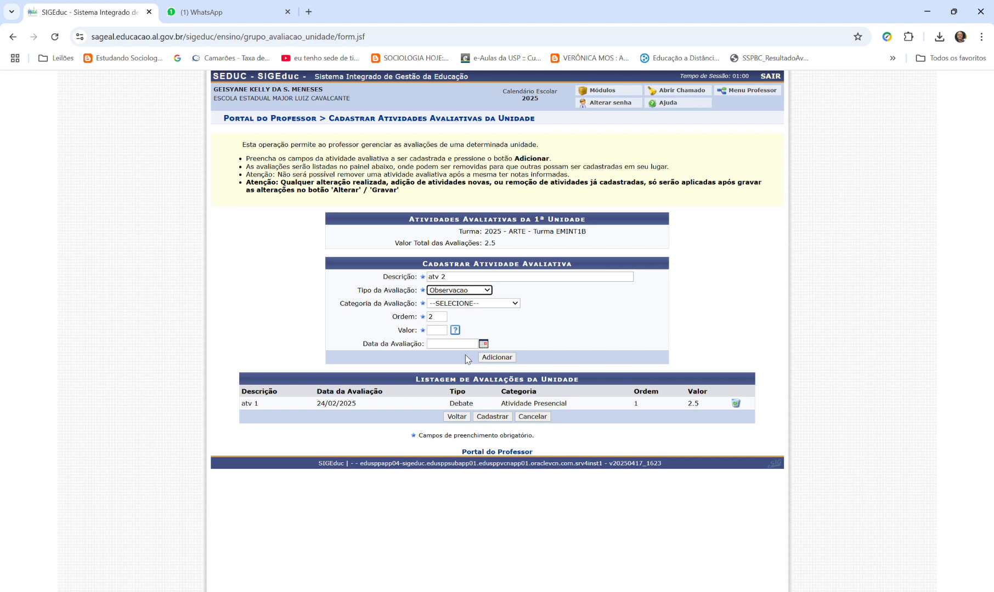
{"action": "left_click", "coordinate": [464, 305]}
{"action": "left_click", "coordinate": [462, 328]}
- Give atv 2 a value of 2.5 and the date 17/03/2025, and add it to the unit's list
{"action": "left_click", "coordinate": [435, 330]}
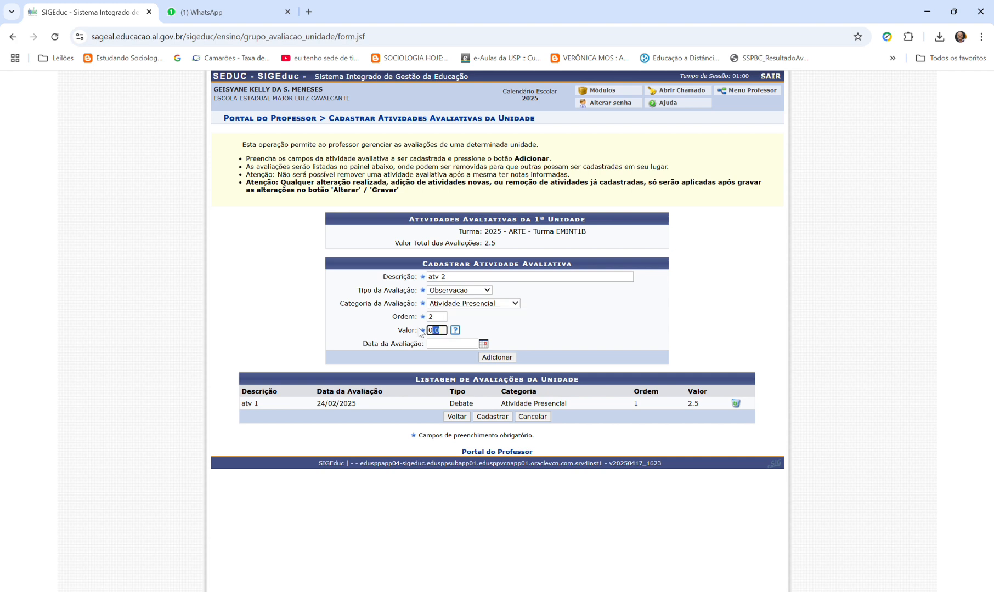
{"action": "key", "text": "BackSpace"}
{"action": "type", "text": "2.5"}
{"action": "left_click", "coordinate": [449, 345]}
{"action": "left_click", "coordinate": [944, 591]}
{"action": "left_click", "coordinate": [459, 348]}
{"action": "type", "text": "17"}
{"action": "type", "text": "/0"}
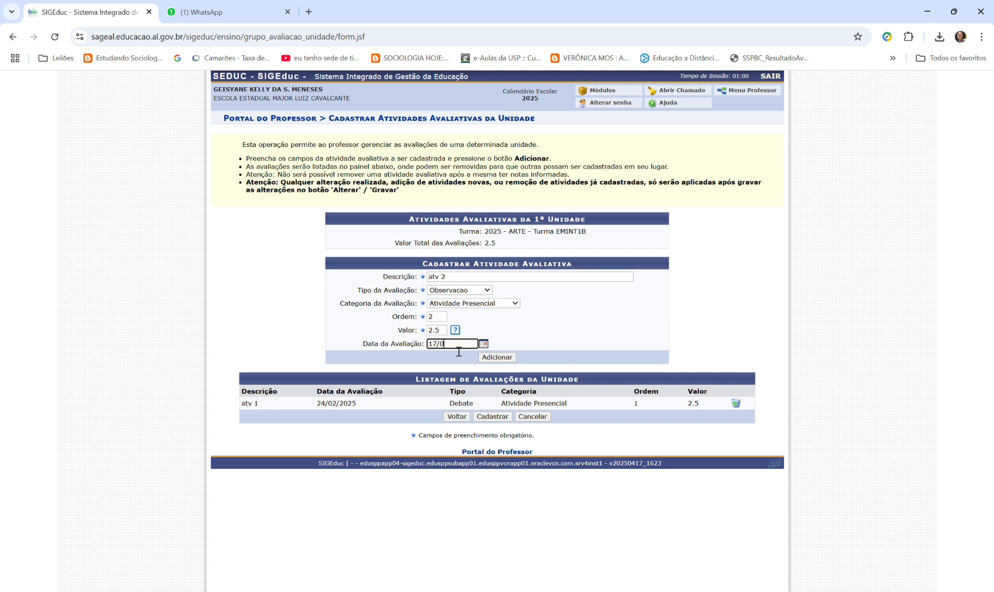
{"action": "type", "text": "3/2025"}
{"action": "left_click", "coordinate": [492, 357]}
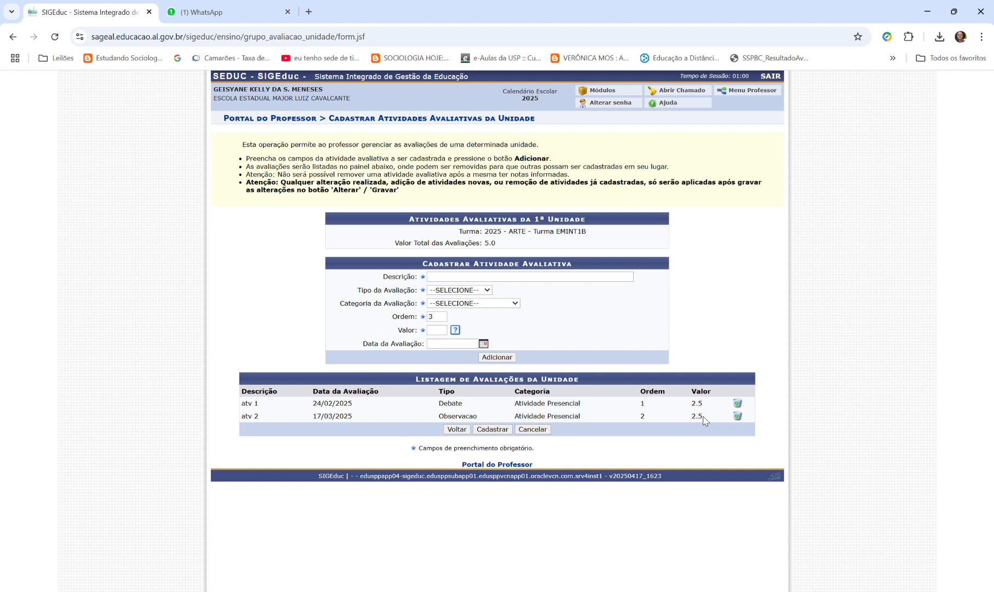
- Describe a third activity as "prova", with type Prova and category Atividade Presencial
{"action": "left_click", "coordinate": [462, 277]}
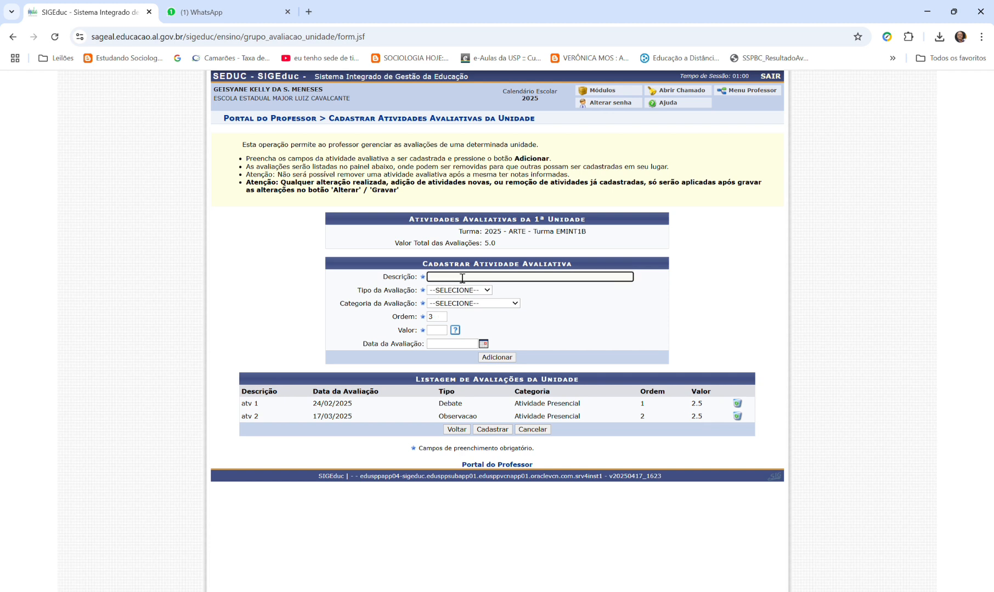
{"action": "type", "text": "prova"}
{"action": "left_click", "coordinate": [451, 290]}
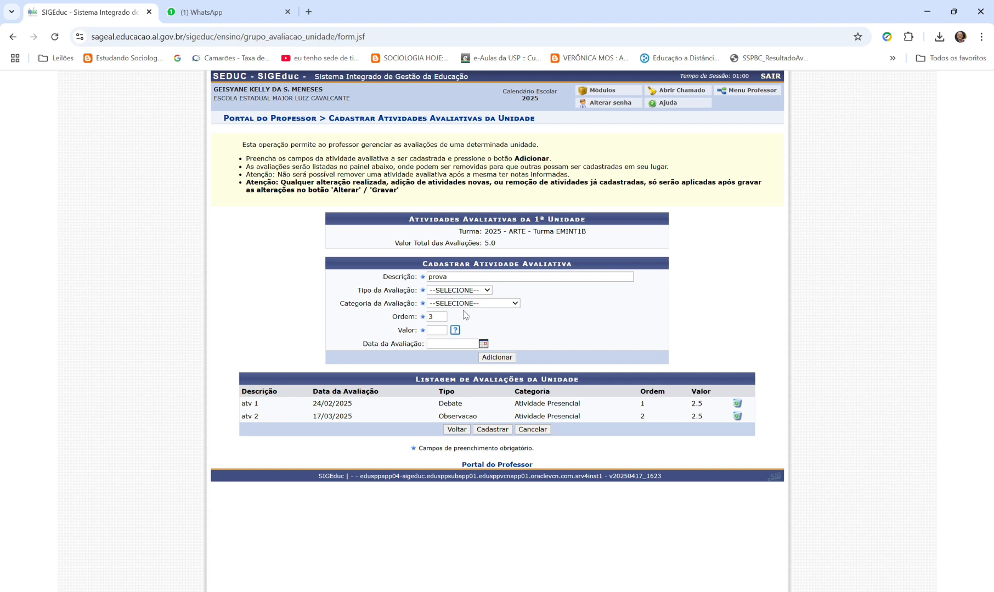
{"action": "left_click", "coordinate": [452, 394]}
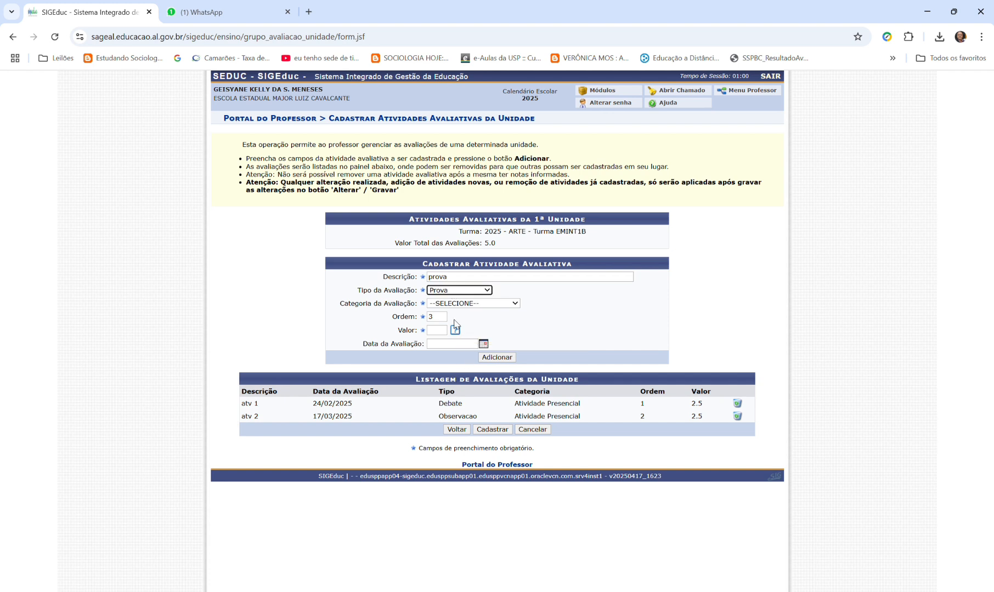
{"action": "left_click", "coordinate": [462, 306]}
{"action": "left_click", "coordinate": [473, 338]}
- Add the prova activity with value 5.0 and date 24/04/2025, and register the 1ª Unidade assessments
{"action": "left_click", "coordinate": [438, 329]}
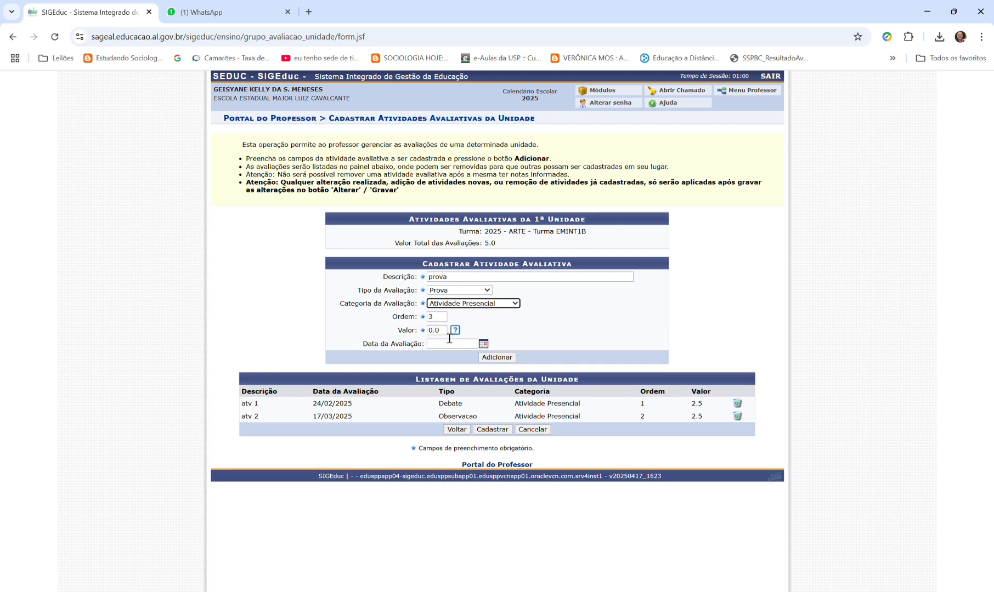
{"action": "key", "text": "BackSpace"}
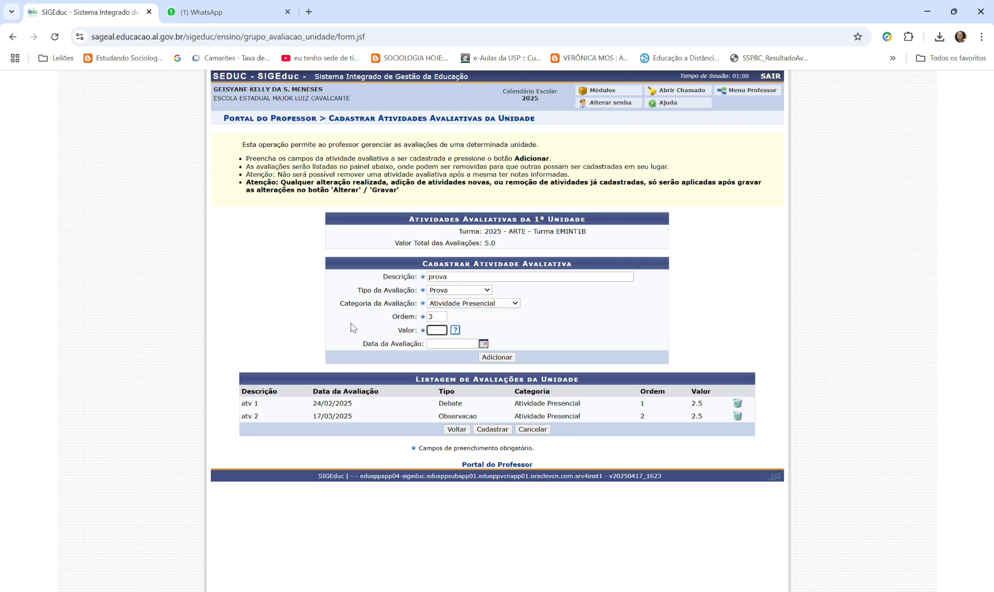
{"action": "type", "text": "5.0"}
{"action": "left_click", "coordinate": [452, 345]}
{"action": "type", "text": "24/04/2025"}
{"action": "key", "text": "Return"}
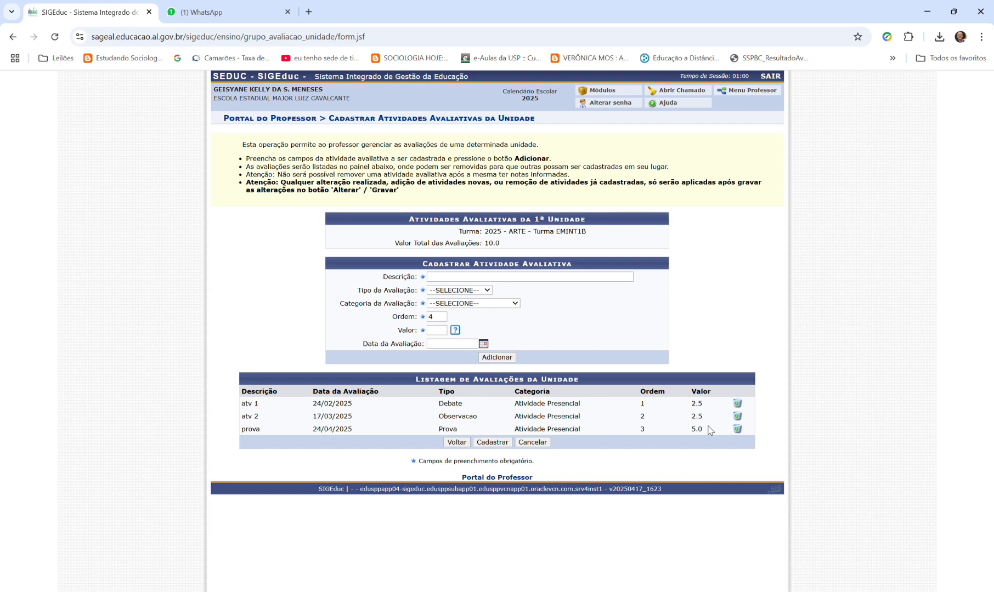
{"action": "left_click", "coordinate": [491, 444]}
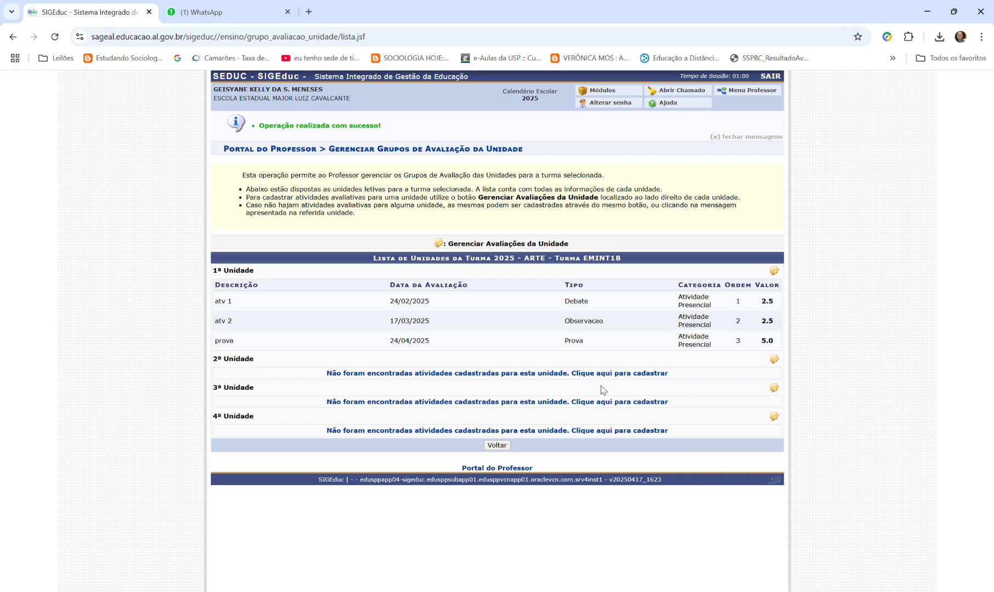
- Return to the Portal do Professor and open Lançar Resultados for EMINT1B Arte with the newly registered assessments
{"action": "left_click", "coordinate": [610, 89]}
{"action": "left_click", "coordinate": [585, 307]}
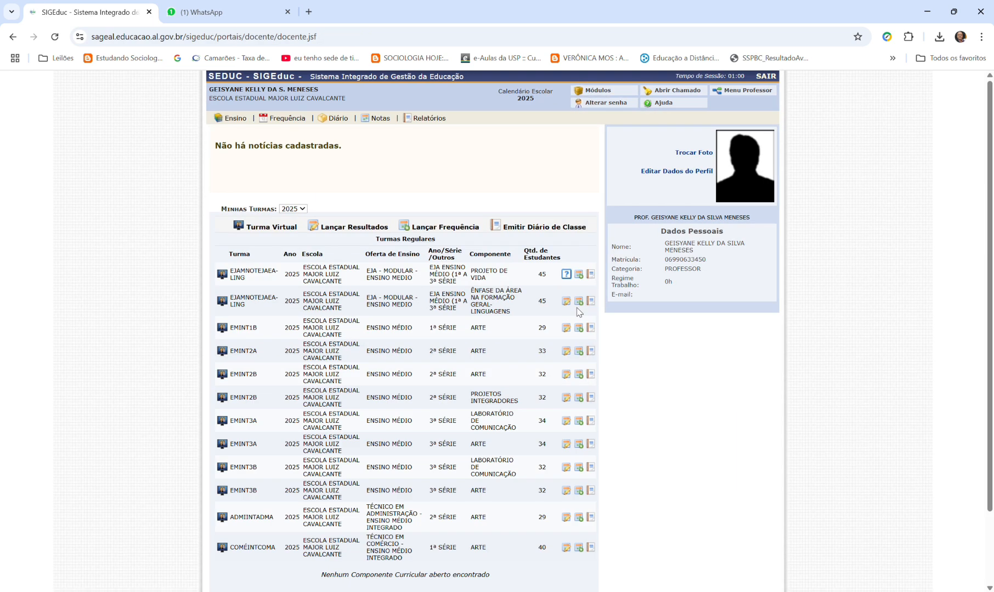
{"action": "mouse_move", "coordinate": [380, 116]}
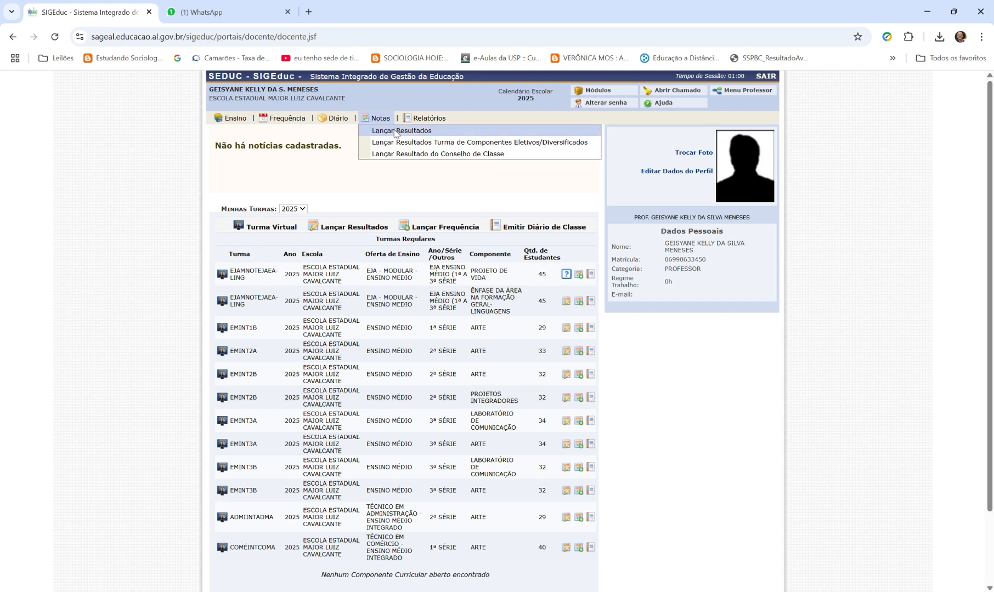
{"action": "left_click", "coordinate": [395, 132]}
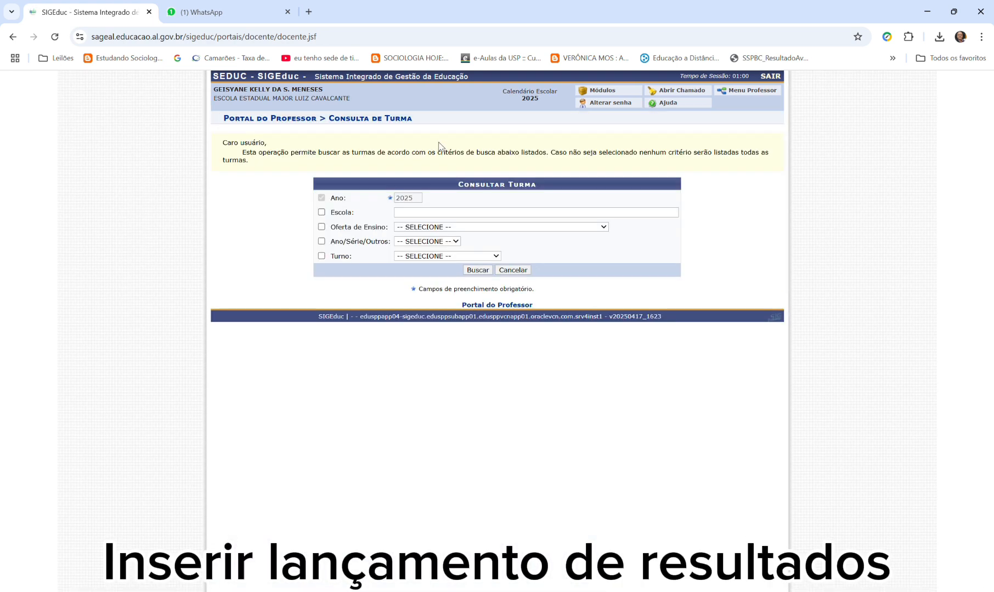
{"action": "left_click", "coordinate": [475, 271]}
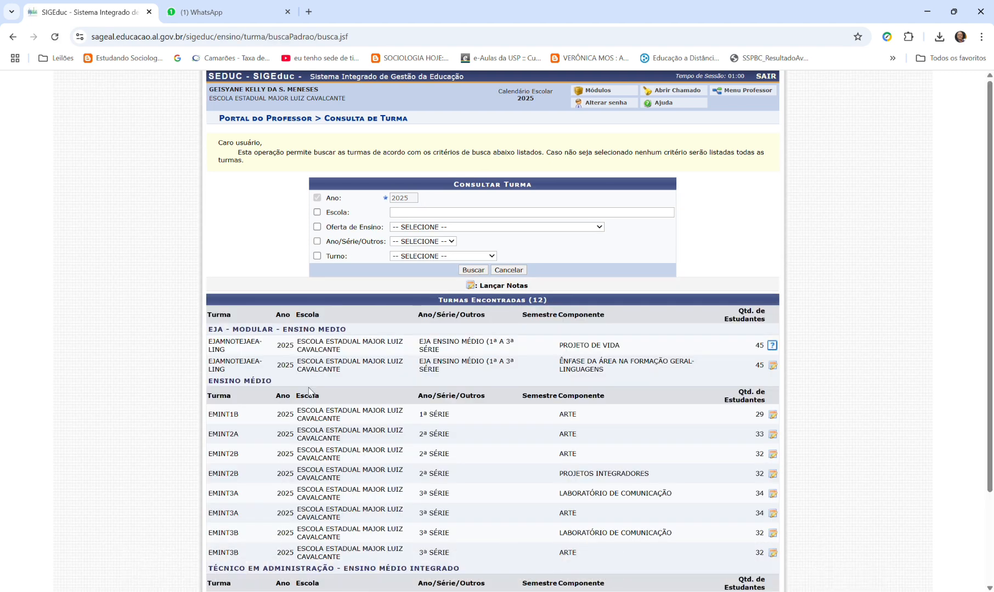
{"action": "left_click", "coordinate": [772, 415]}
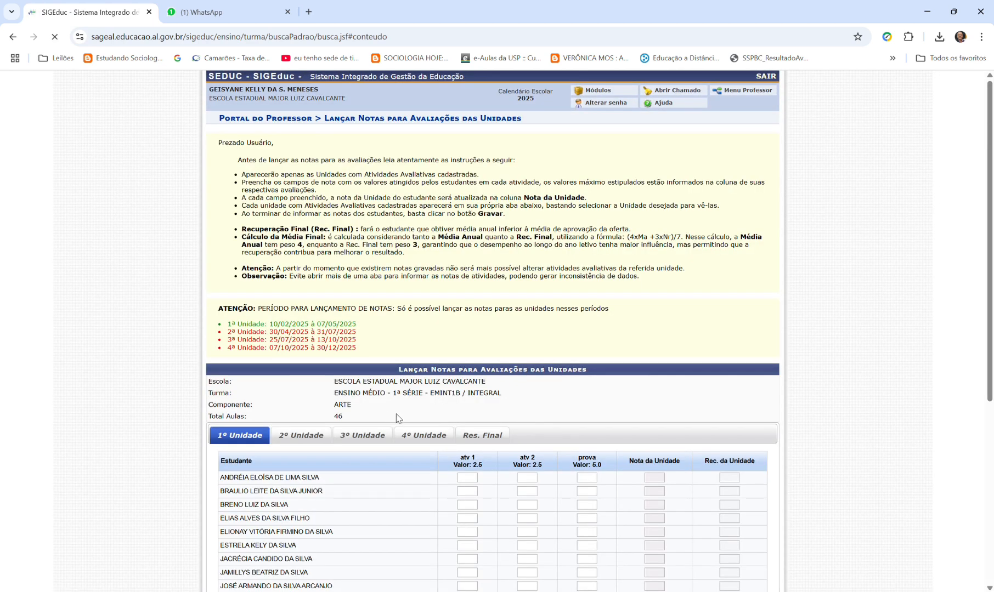
- Enter the first student's 1º Unidade grades as 1.0, 2.0 and 4.0, and check the Res. Final table
{"action": "scroll", "coordinate": [395, 418], "scroll_direction": "down", "scroll_amount": 3}
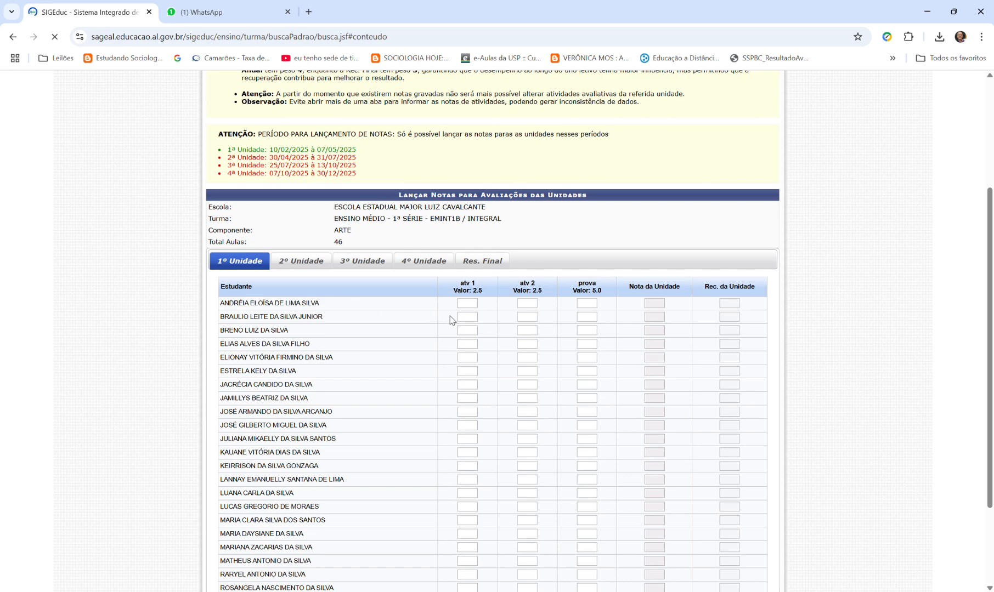
{"action": "scroll", "coordinate": [503, 312], "scroll_direction": "down", "scroll_amount": 1}
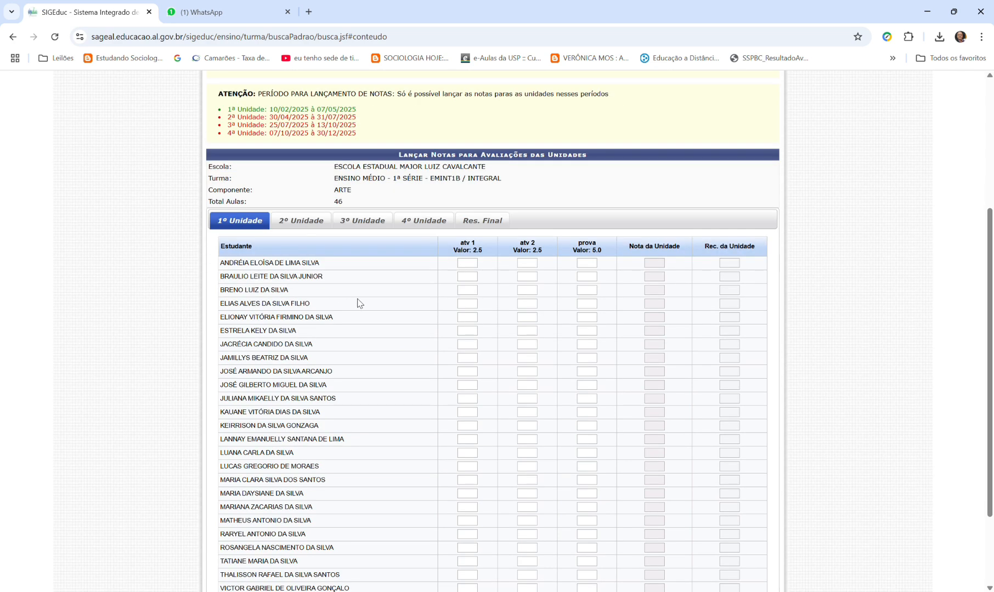
{"action": "scroll", "coordinate": [595, 304], "scroll_direction": "up", "scroll_amount": 3}
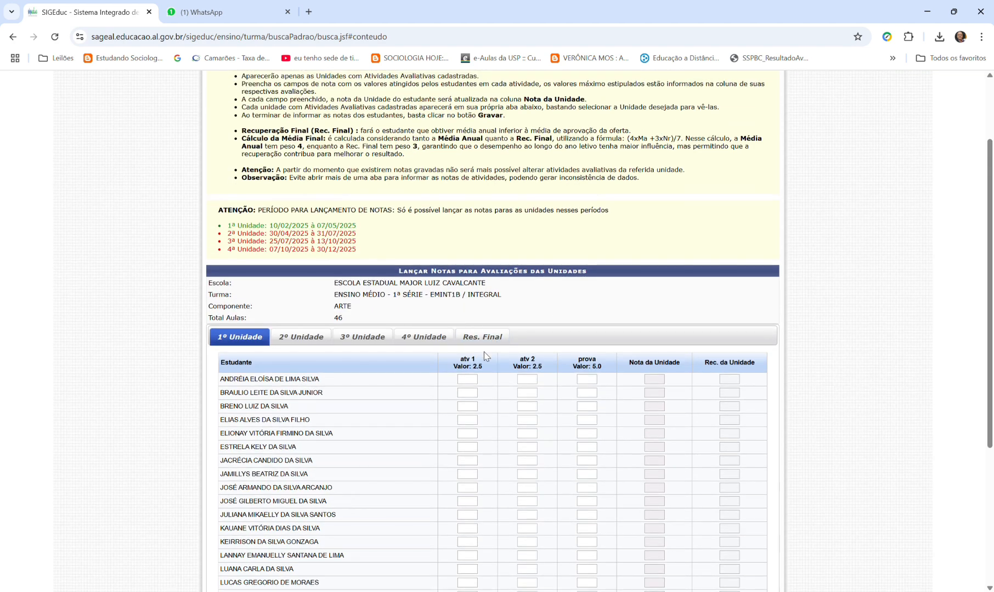
{"action": "left_click", "coordinate": [475, 380]}
{"action": "type", "text": "1.0"}
{"action": "left_click", "coordinate": [537, 382]}
{"action": "type", "text": "2.0"}
{"action": "left_click", "coordinate": [591, 385]}
{"action": "type", "text": "4.0"}
{"action": "key", "text": "Tab"}
{"action": "left_click", "coordinate": [482, 336]}
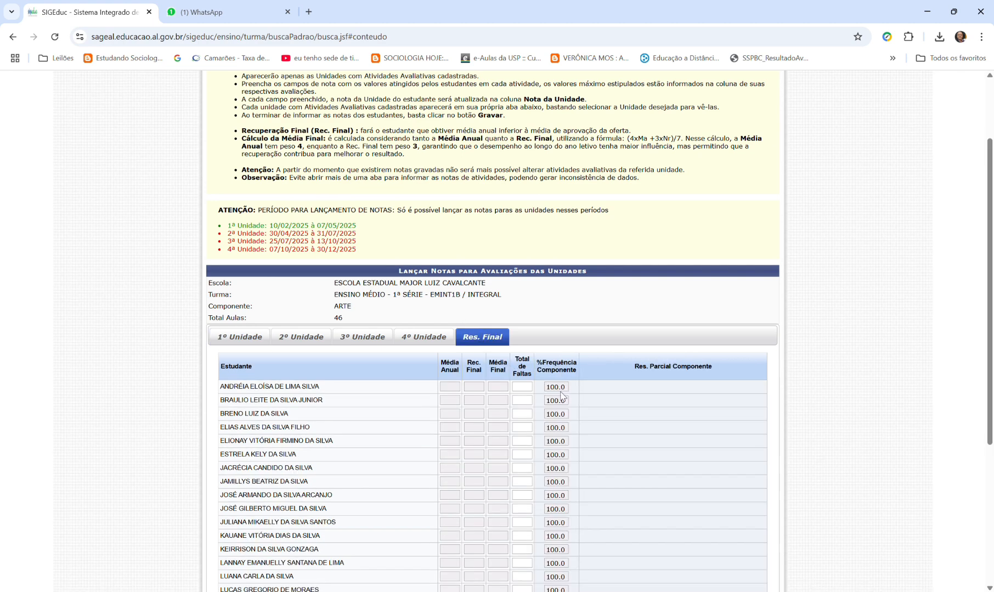
{"action": "left_click", "coordinate": [257, 340]}
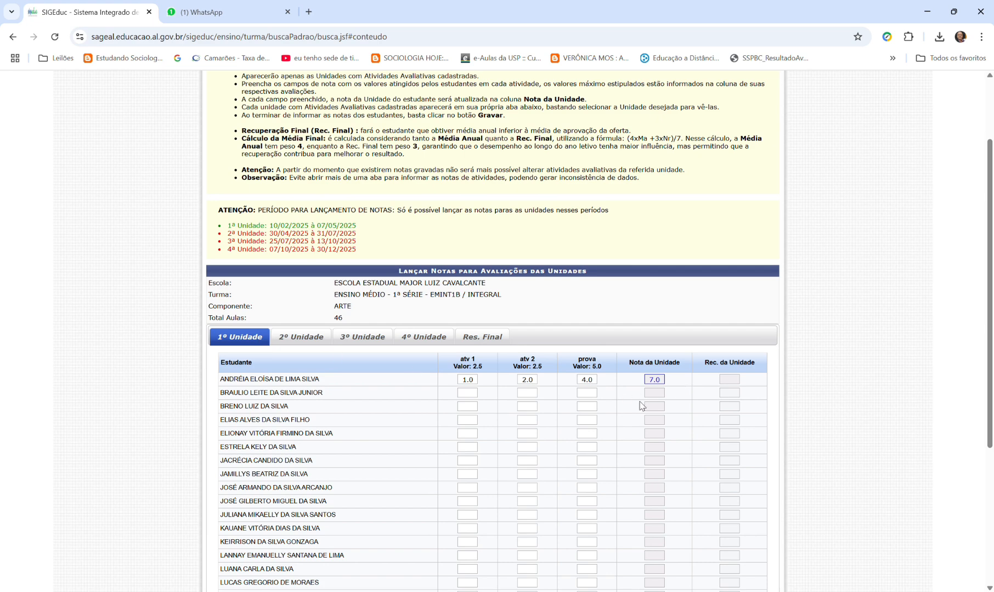
- Enter the second student's 1º Unidade grades as 1.0 for atv 1, 1.0 for atv 2 and 3.0 for prova
{"action": "left_click", "coordinate": [472, 394]}
{"action": "type", "text": "1.0"}
{"action": "left_click", "coordinate": [528, 393]}
{"action": "type", "text": "1.0"}
{"action": "left_click", "coordinate": [594, 396]}
{"action": "type", "text": "3.0"}
{"action": "left_click", "coordinate": [828, 403]}
- Review the rest of the grade table and highlight the 1ª Unidade grade-entry period in the notice
{"action": "scroll", "coordinate": [490, 422], "scroll_direction": "down", "scroll_amount": 4}
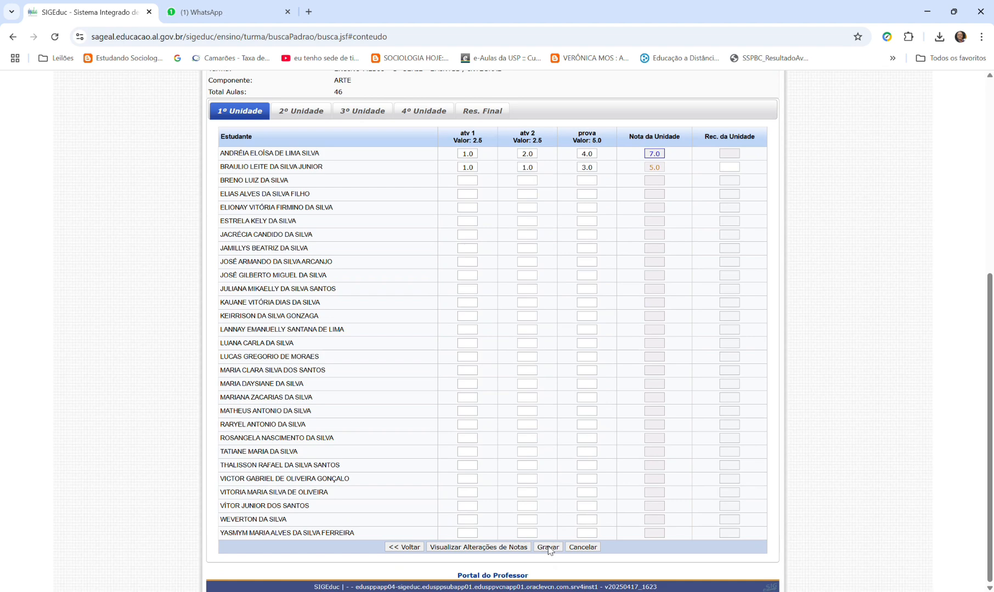
{"action": "scroll", "coordinate": [473, 244], "scroll_direction": "up", "scroll_amount": 6}
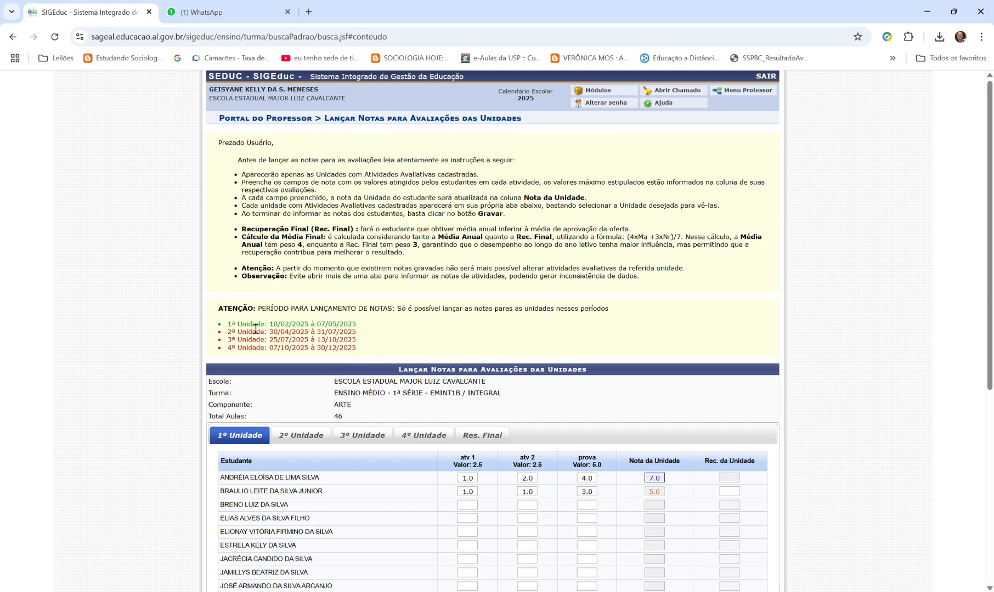
{"action": "left_click_drag", "start_coordinate": [362, 328], "coordinate": [227, 327]}
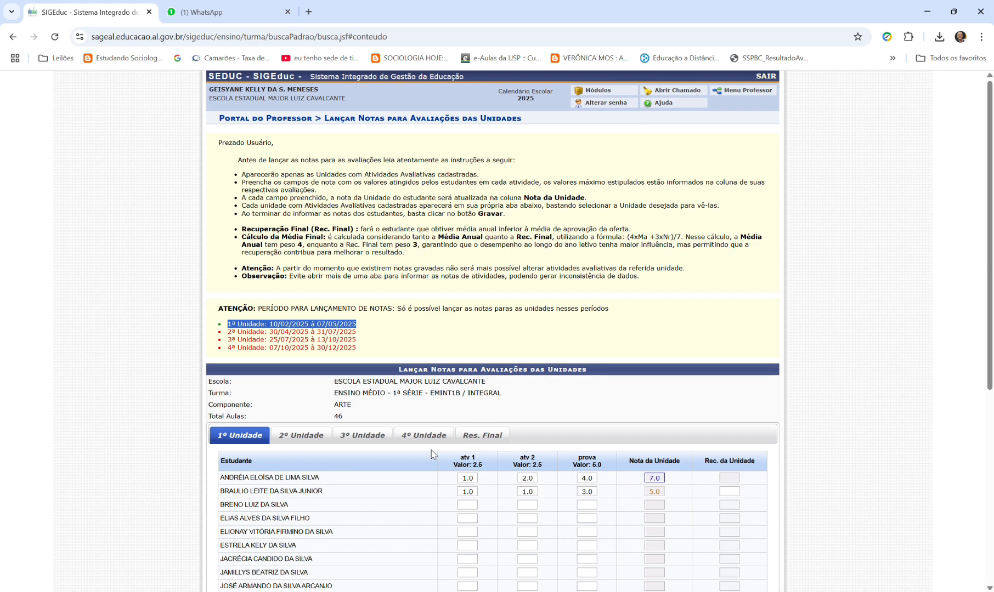
- Leave the grade entry for the Portal do Professor and show the available Notas options
{"action": "left_click", "coordinate": [613, 93]}
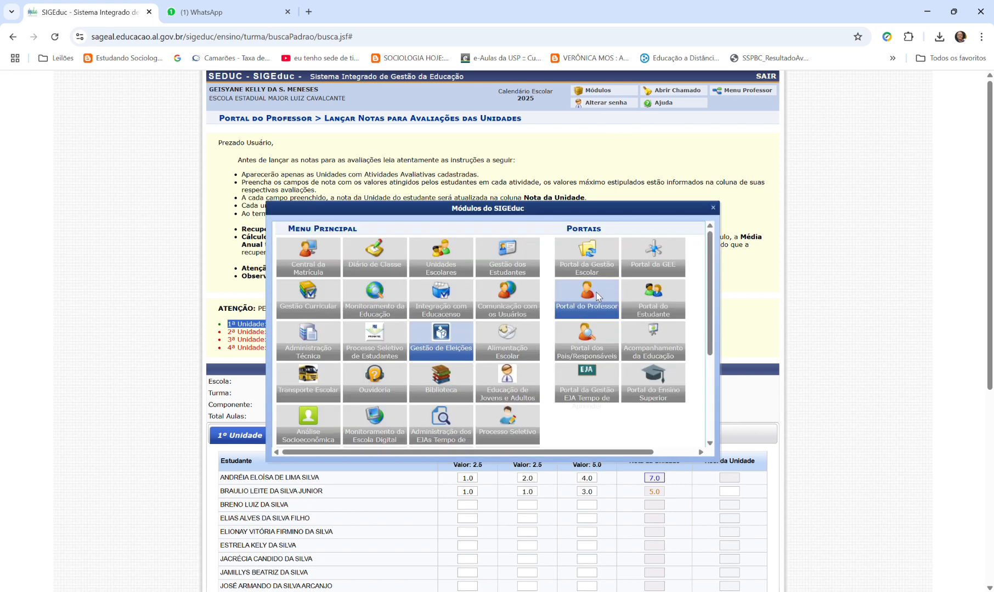
{"action": "left_click", "coordinate": [599, 308]}
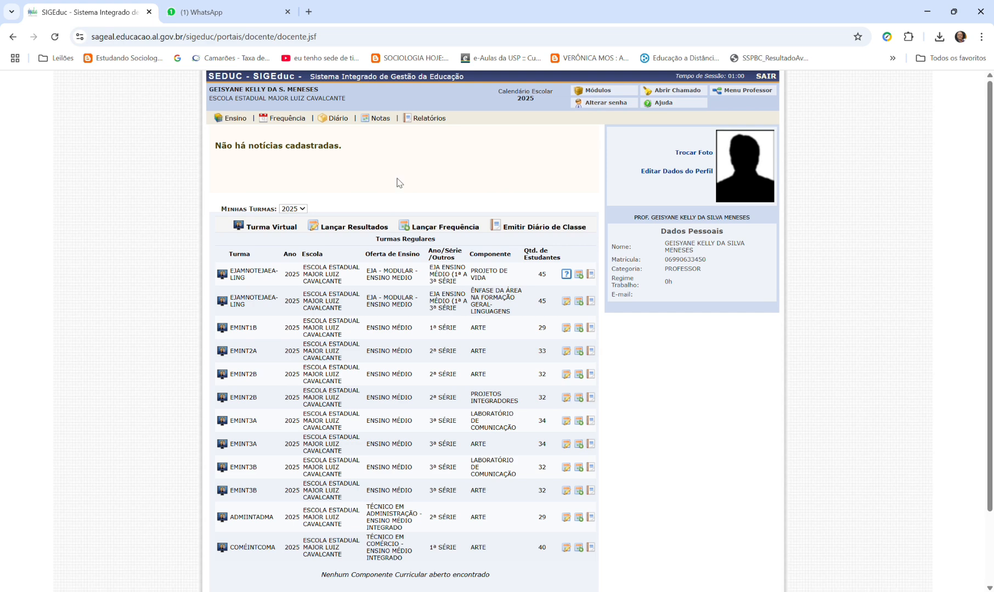
{"action": "mouse_move", "coordinate": [331, 120]}
{"action": "mouse_move", "coordinate": [376, 121]}
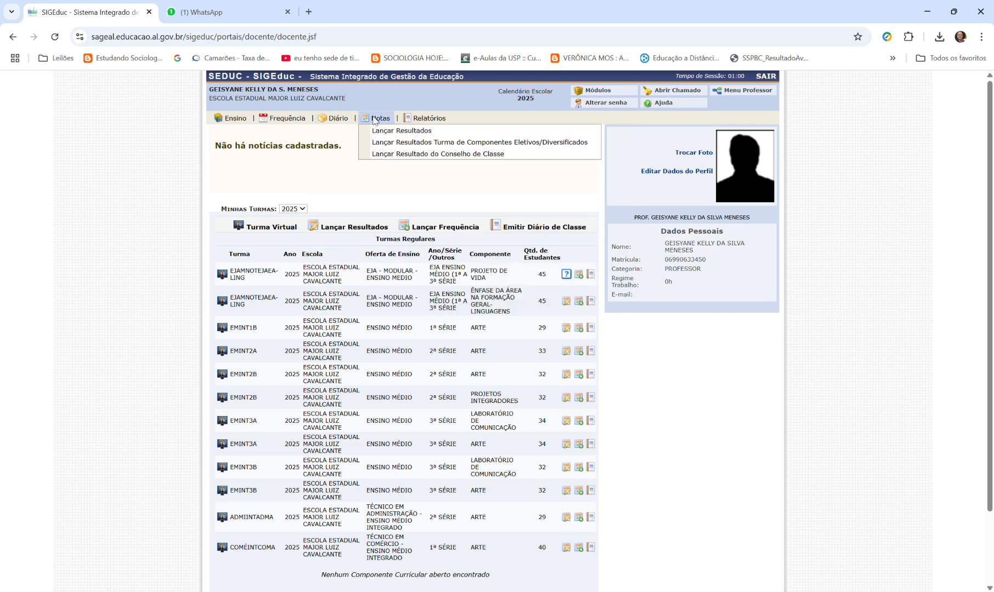